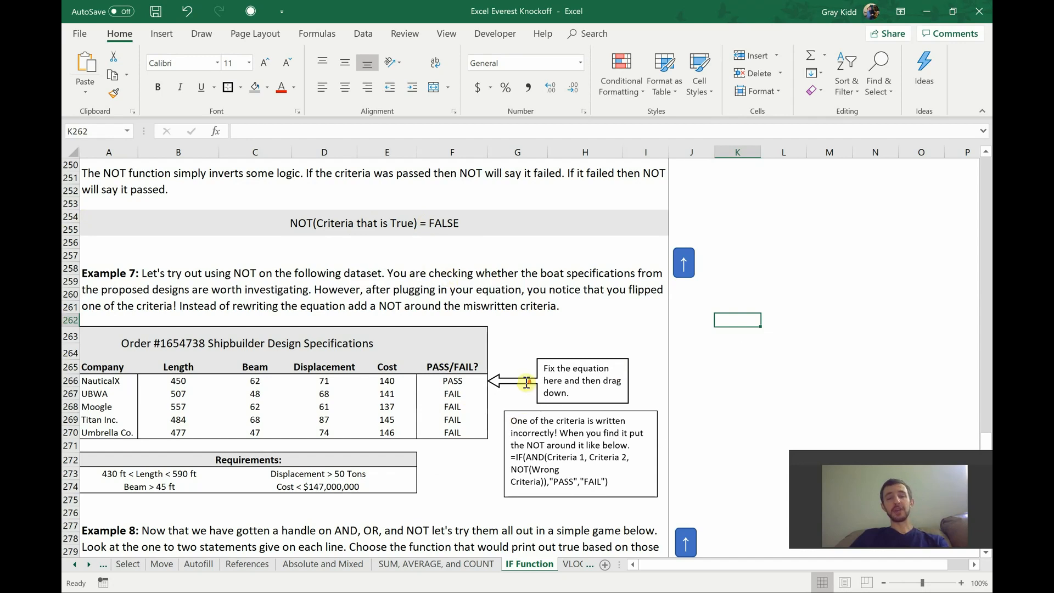
Examine the Example 7 IF formula in F266, focusing on its nested AND and NOT criteria.
scroll(527, 383, down, 1)
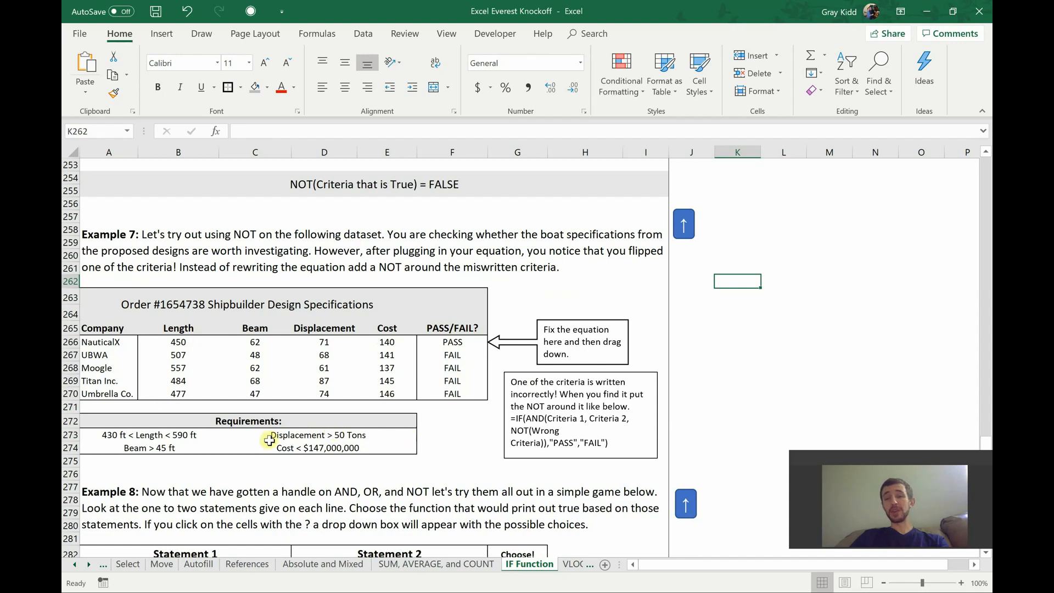
double_click(453, 342)
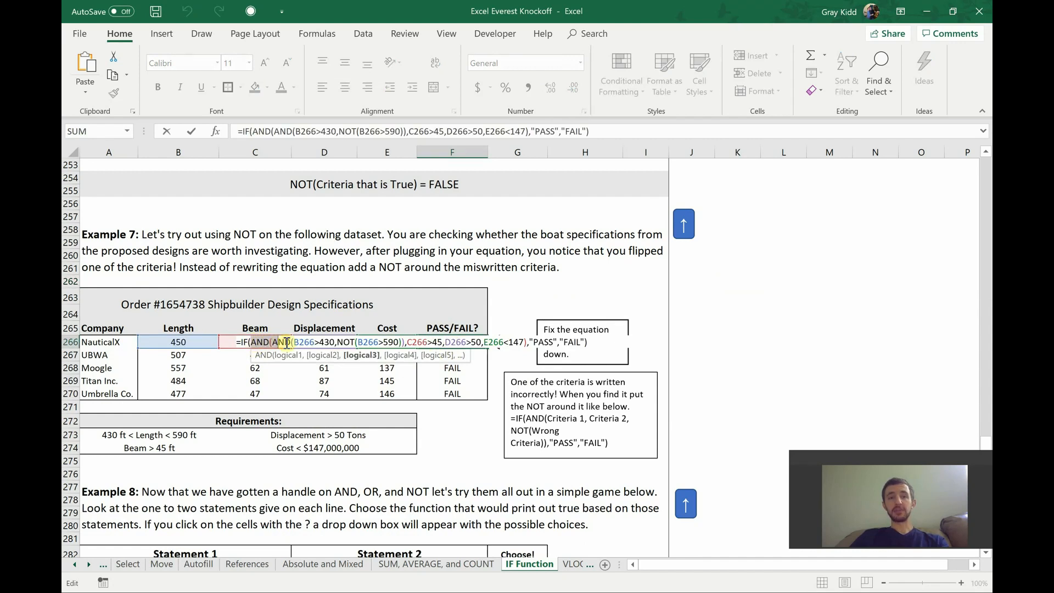
drag(286, 342, 444, 352)
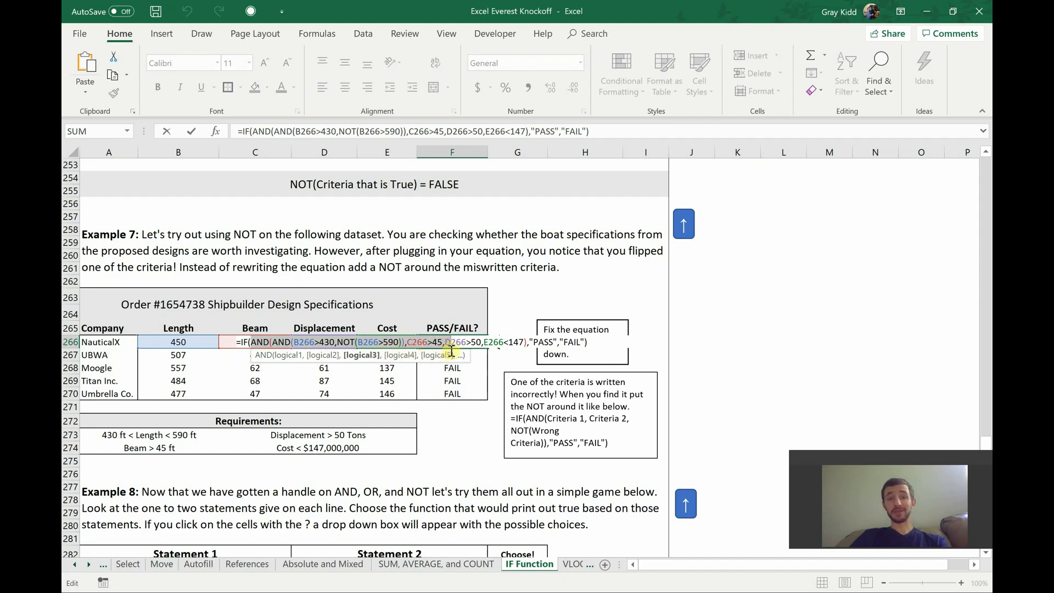
drag(458, 350, 487, 351)
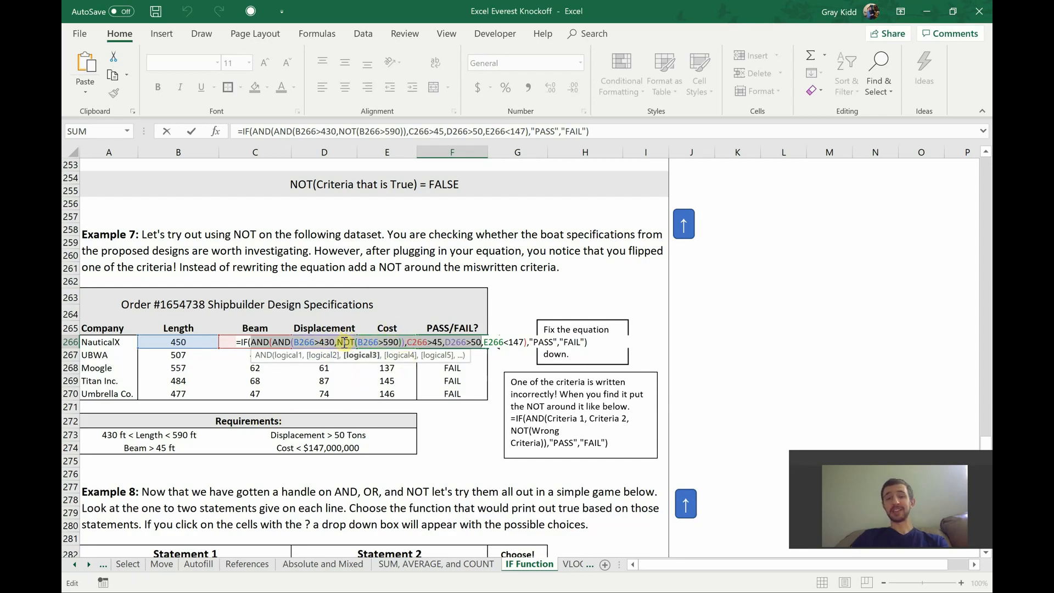
key(Return)
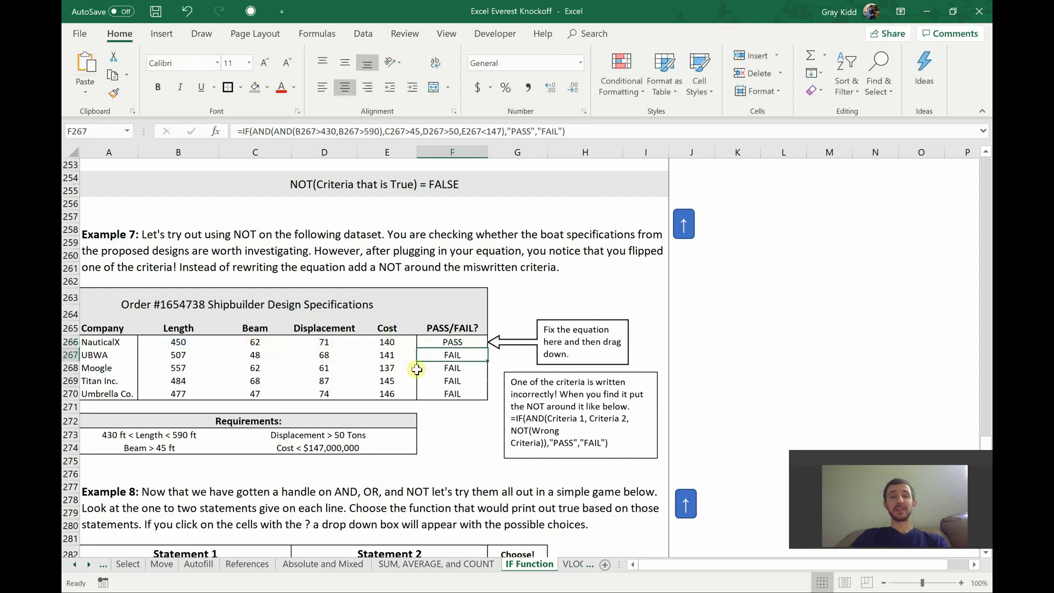
click(453, 343)
double_click(453, 343)
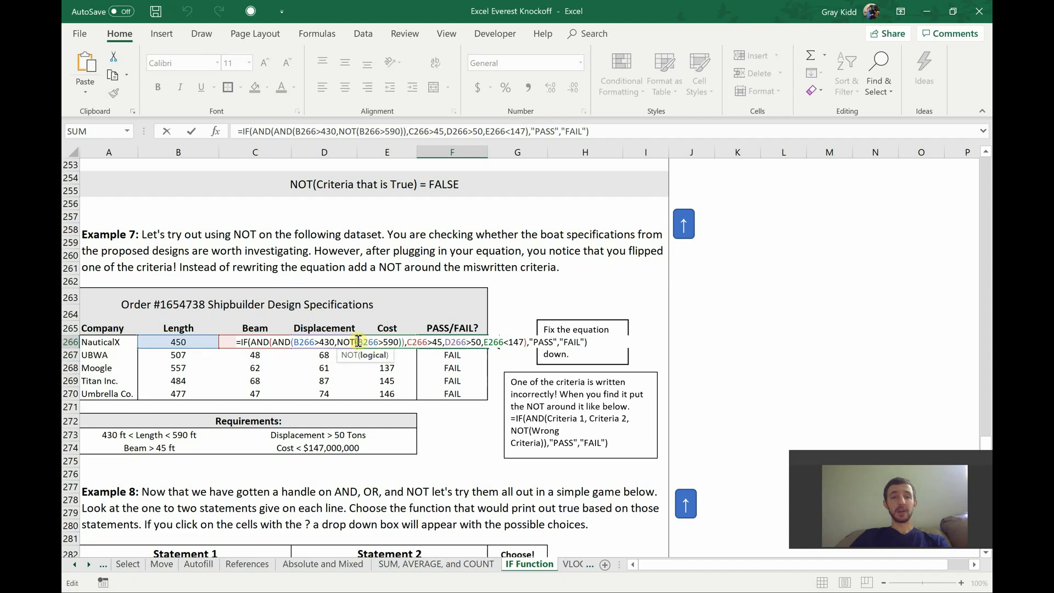
key(Return)
click(454, 345)
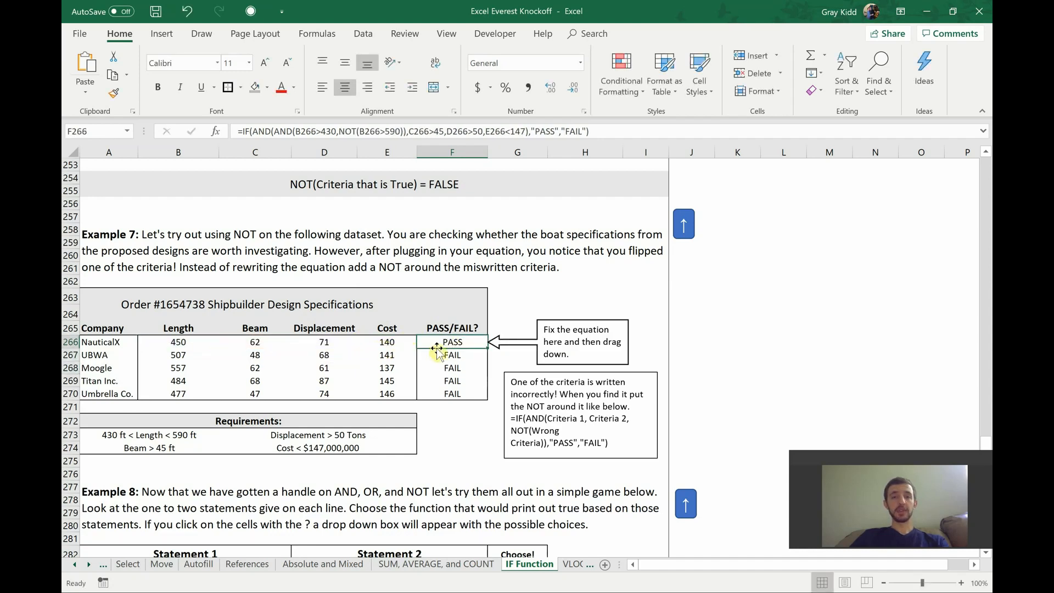
Remove the NOT wrapper around B266>590 in the F266 formula, including its extra closing parenthesis.
double_click(437, 344)
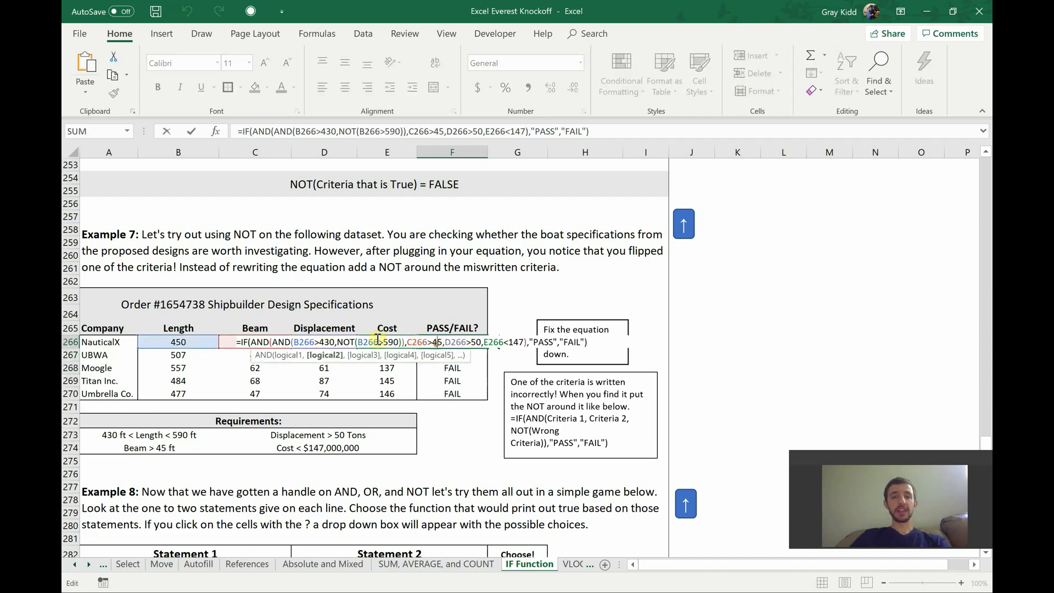
click(341, 345)
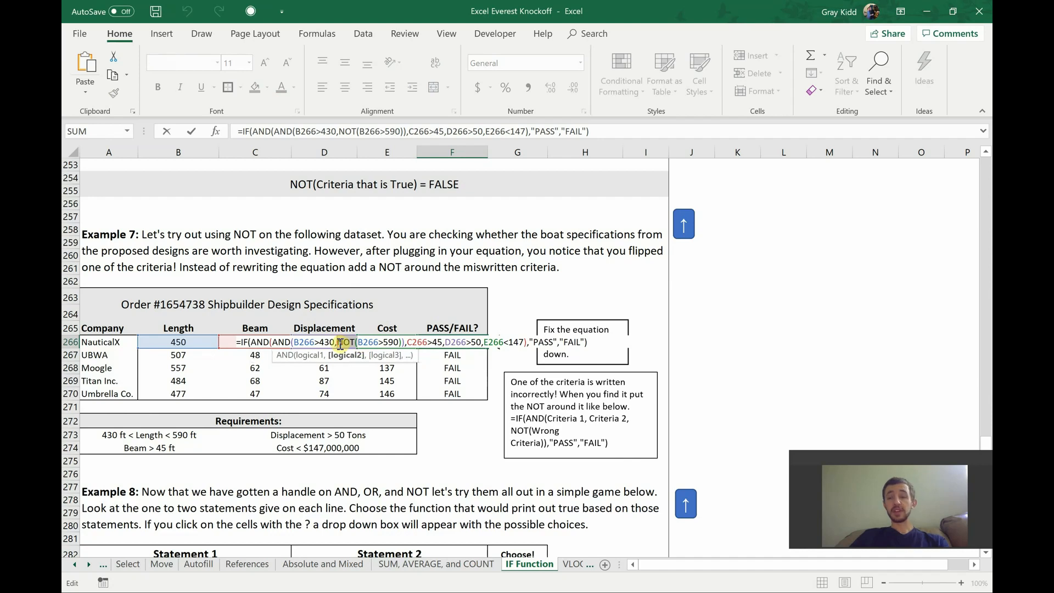
key(Delete)
key(Delete)
key(Delete)
key(Delete)
click(384, 345)
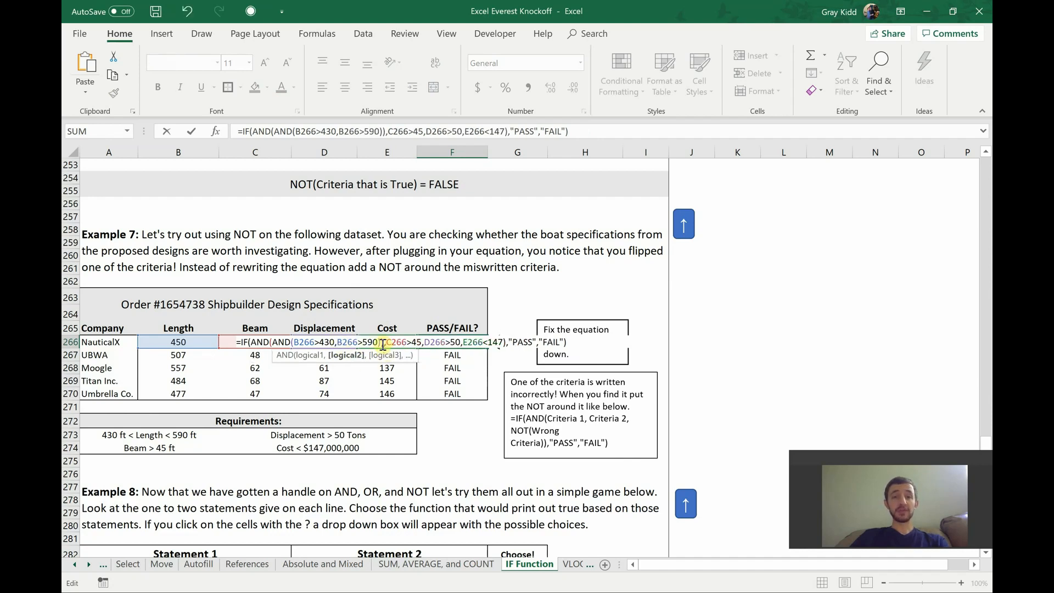
key(Delete)
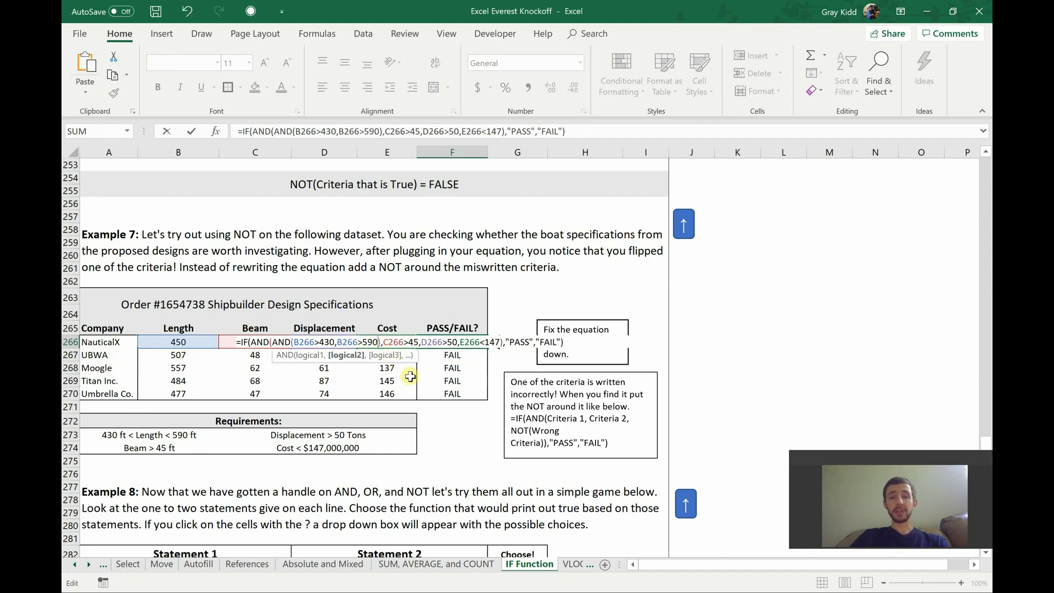
key(Return)
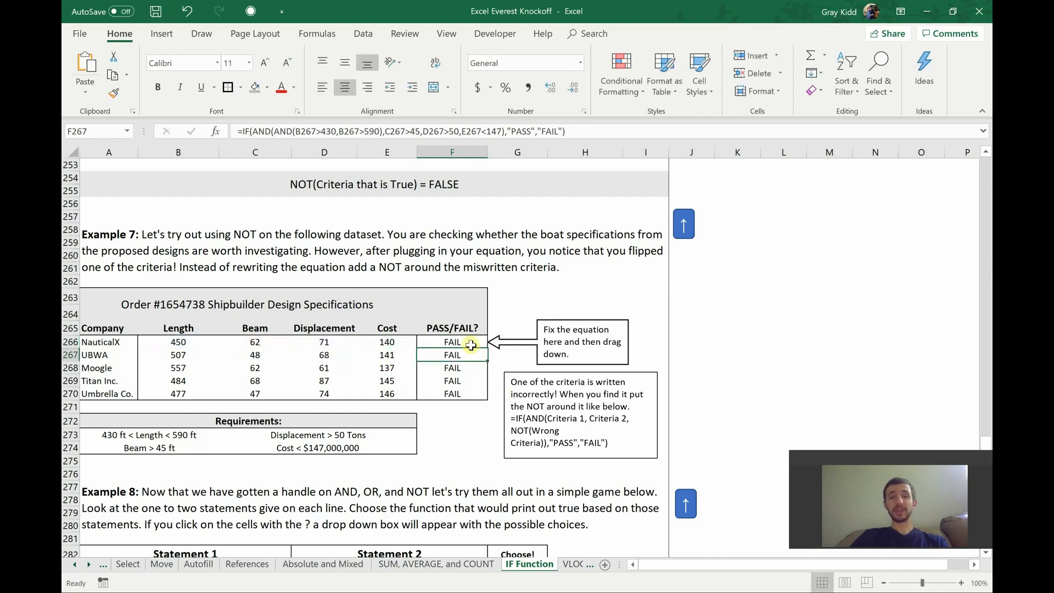
Fill the F266 formula down through F270 without formatting.
click(472, 343)
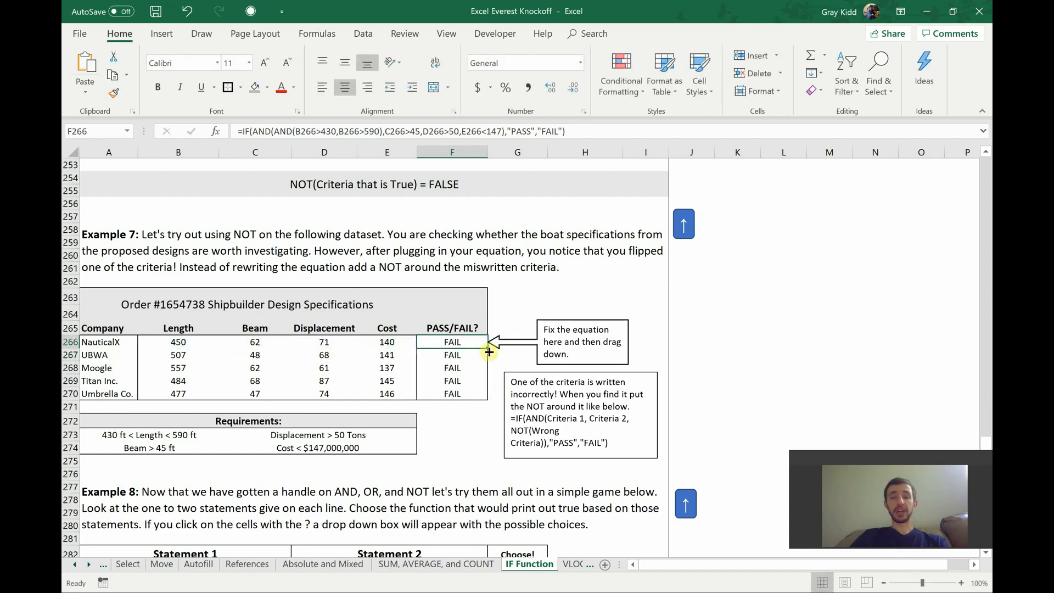
drag(490, 351, 481, 403)
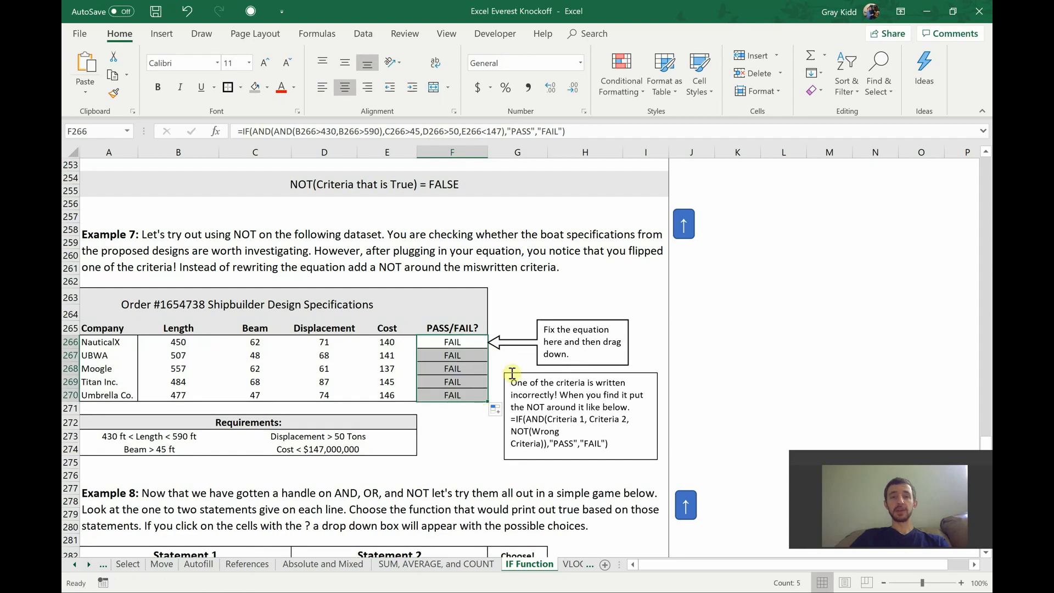
click(495, 410)
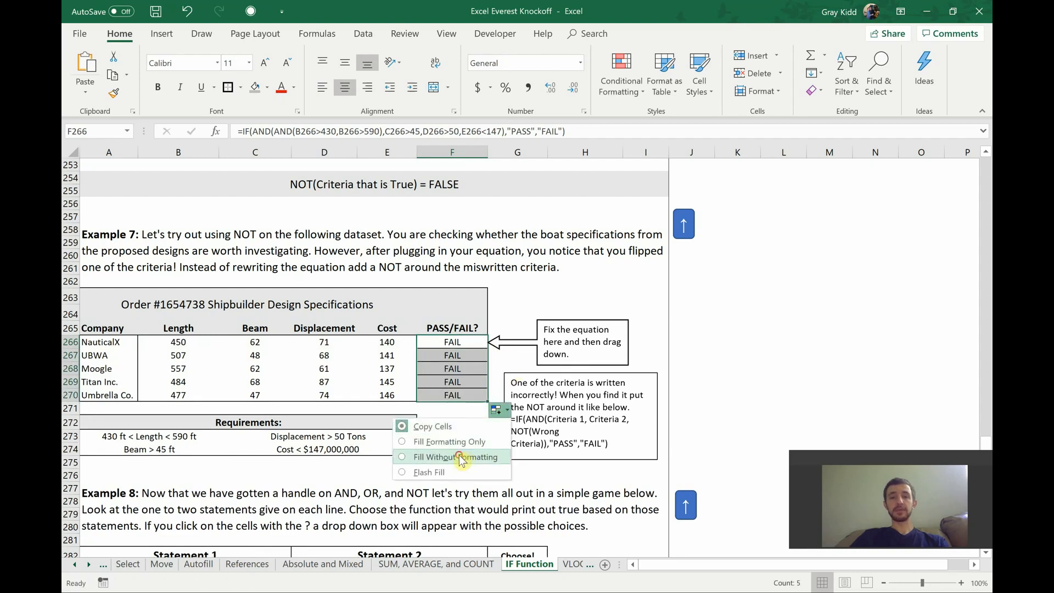
click(459, 455)
Review the nested ANDs in the F266 formula and enter the label "Big AND" in K260.
click(459, 342)
double_click(452, 341)
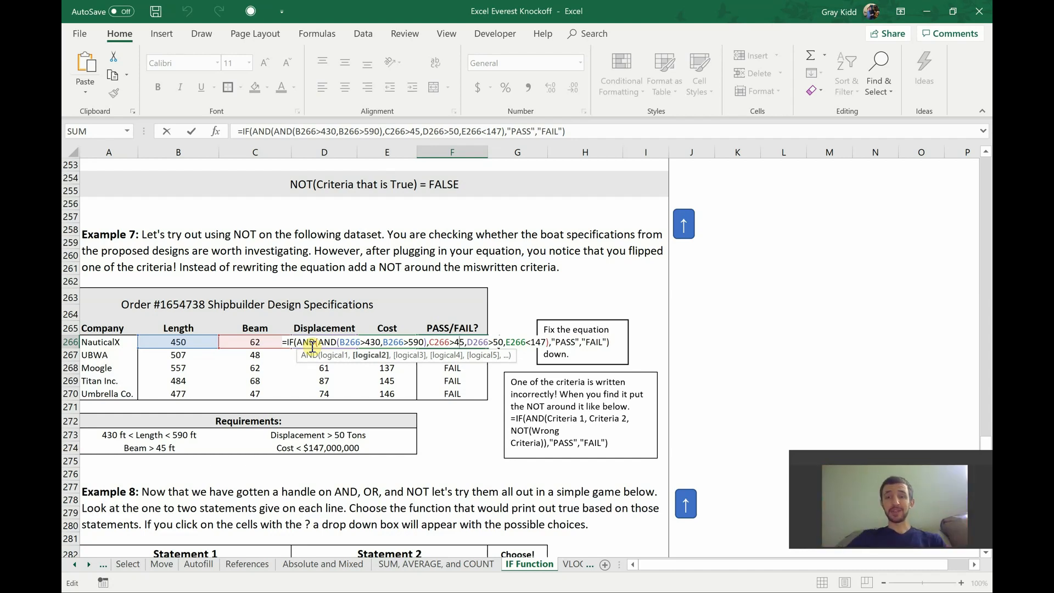
key(Return)
click(737, 255)
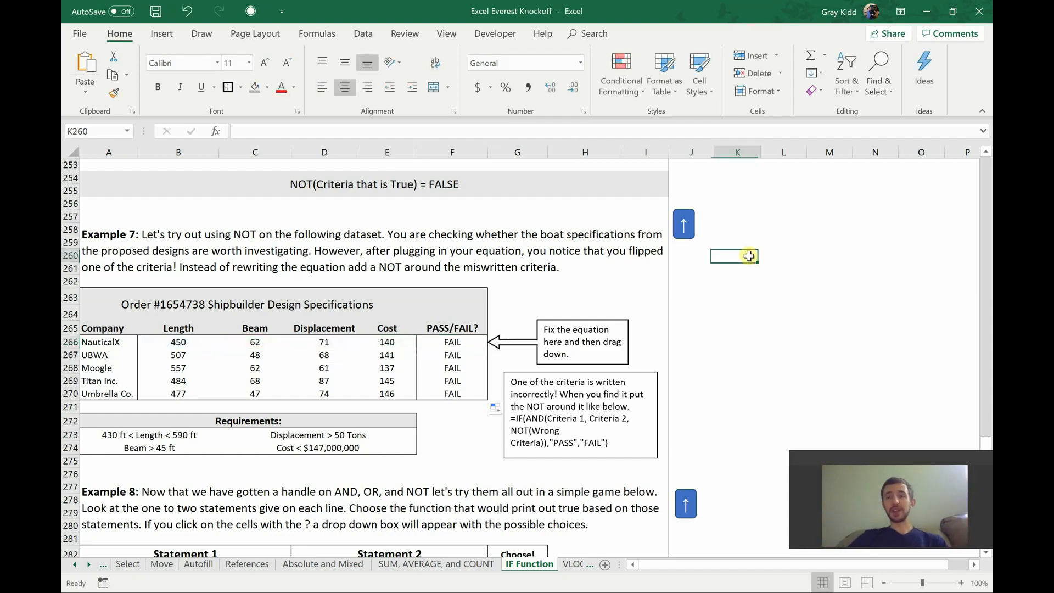
text(Big AND)
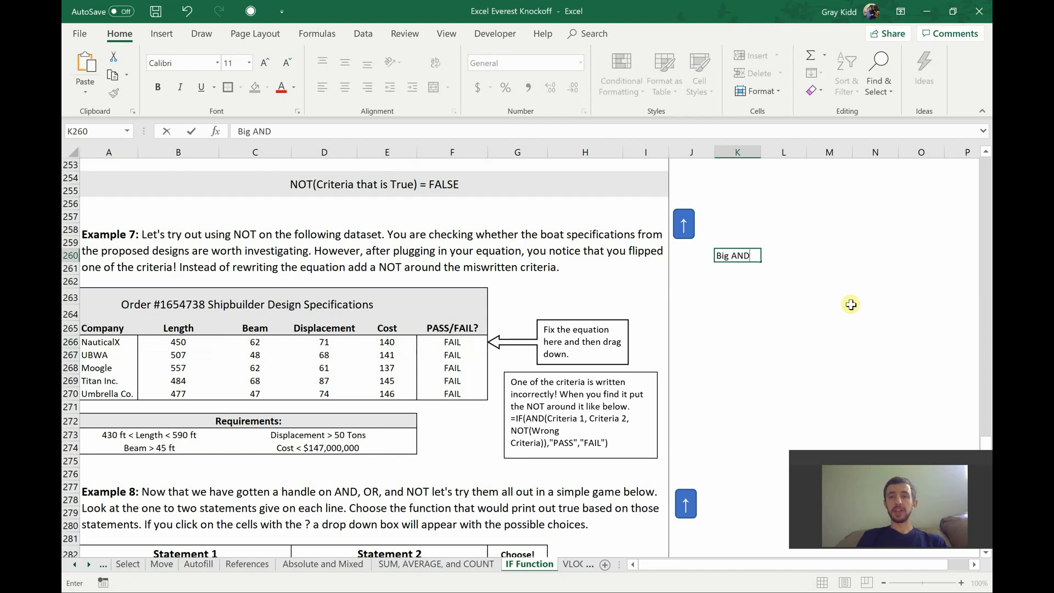
key(Return)
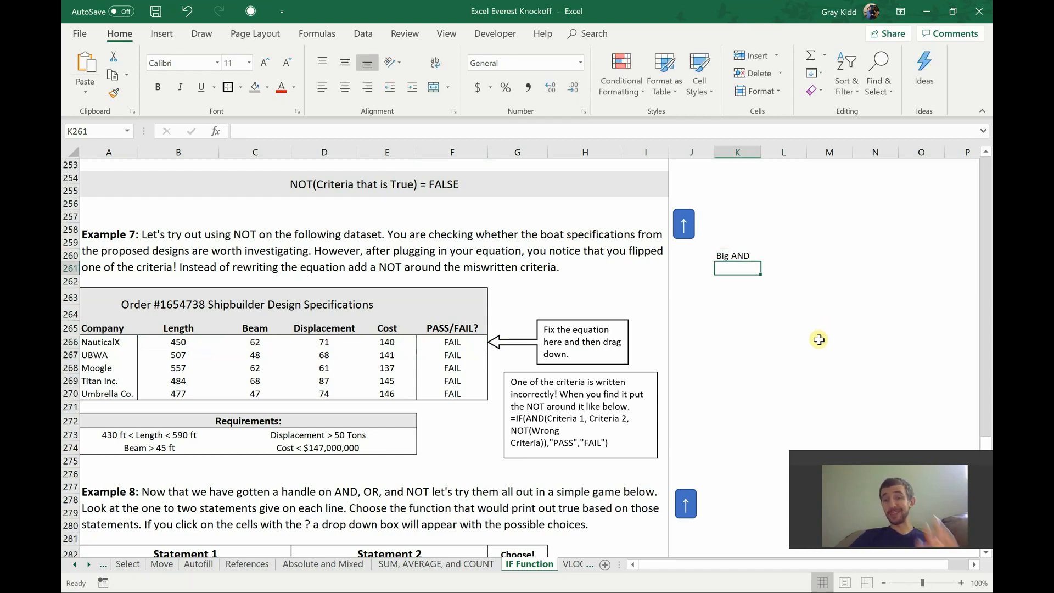
Check the F266 formula again and enter the label "Small AND" in K261.
click(467, 341)
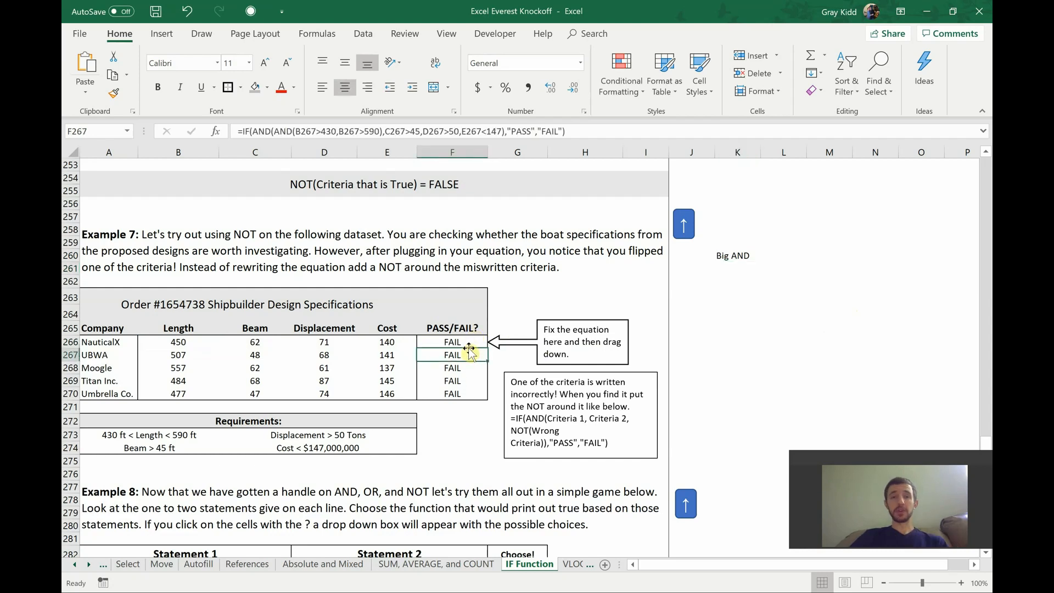
double_click(468, 342)
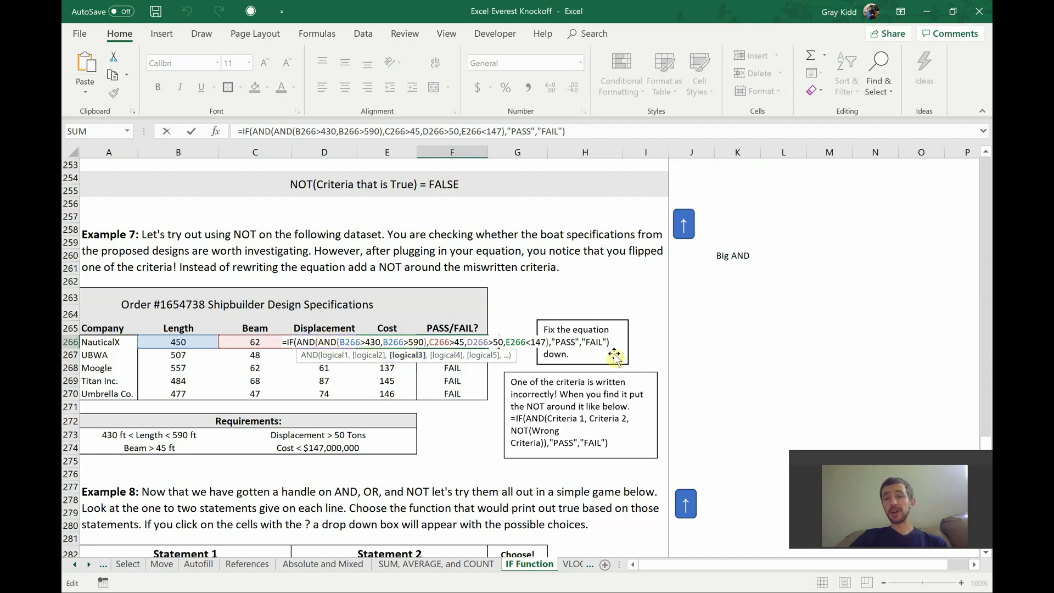
click(733, 269)
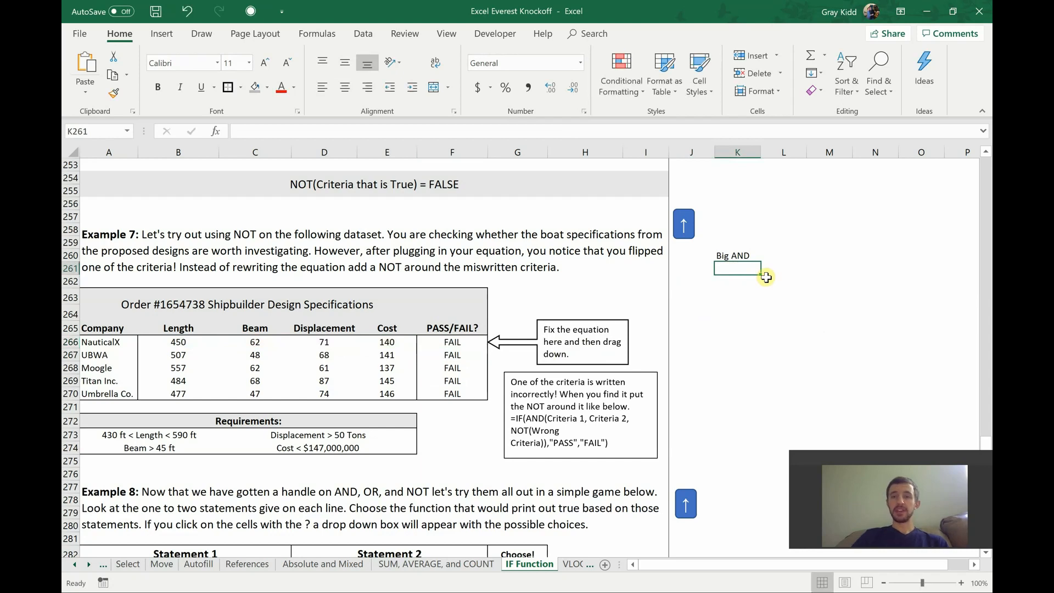
text(Smal)
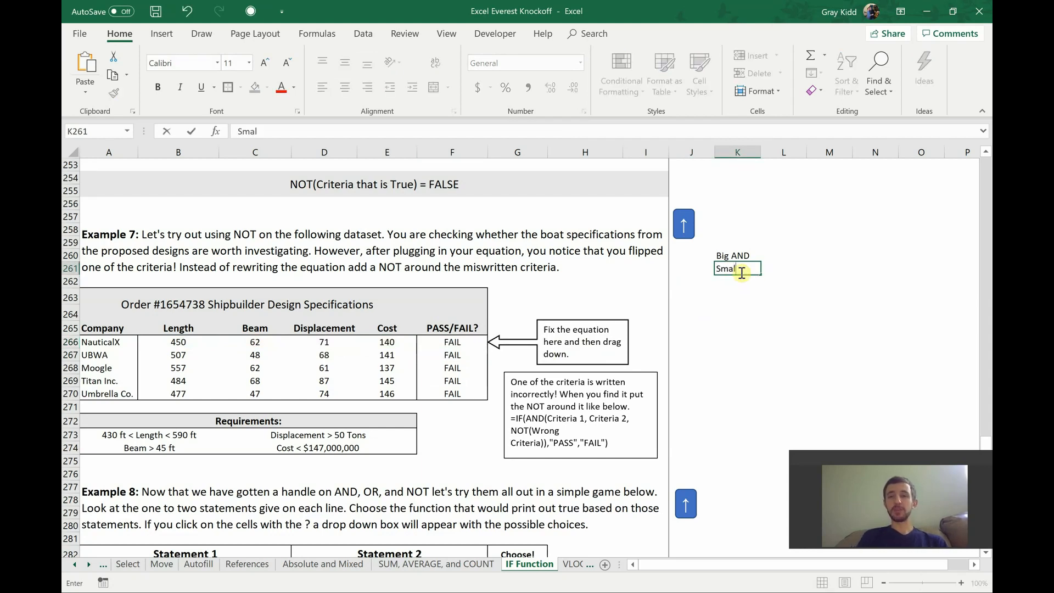
text(l AND)
key(Return)
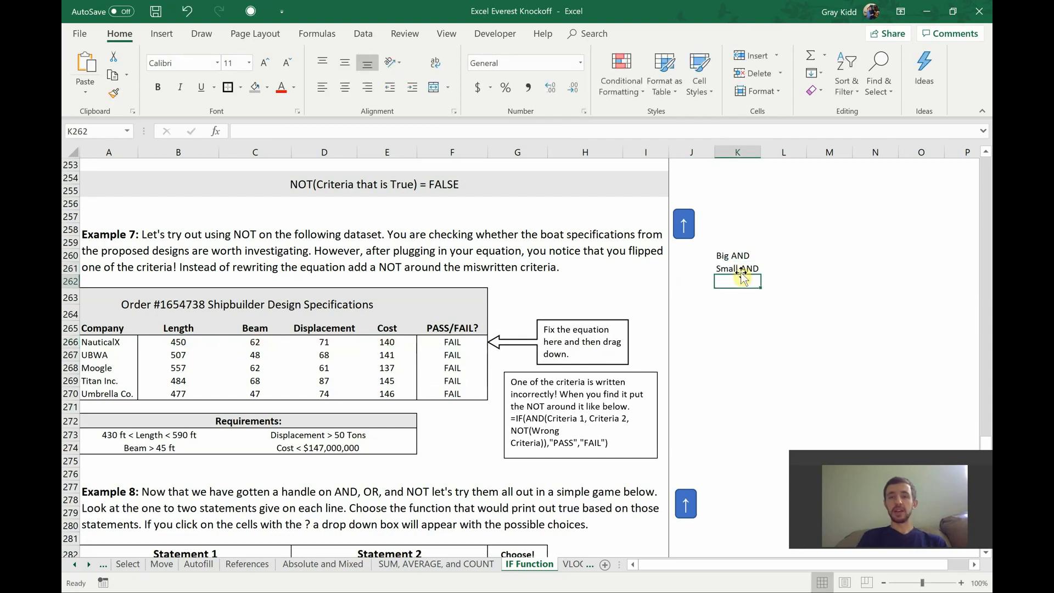
List the small AND's length criteria beneath its label: ">430" in K262 and ">590" in K263.
text(>430)
key(Return)
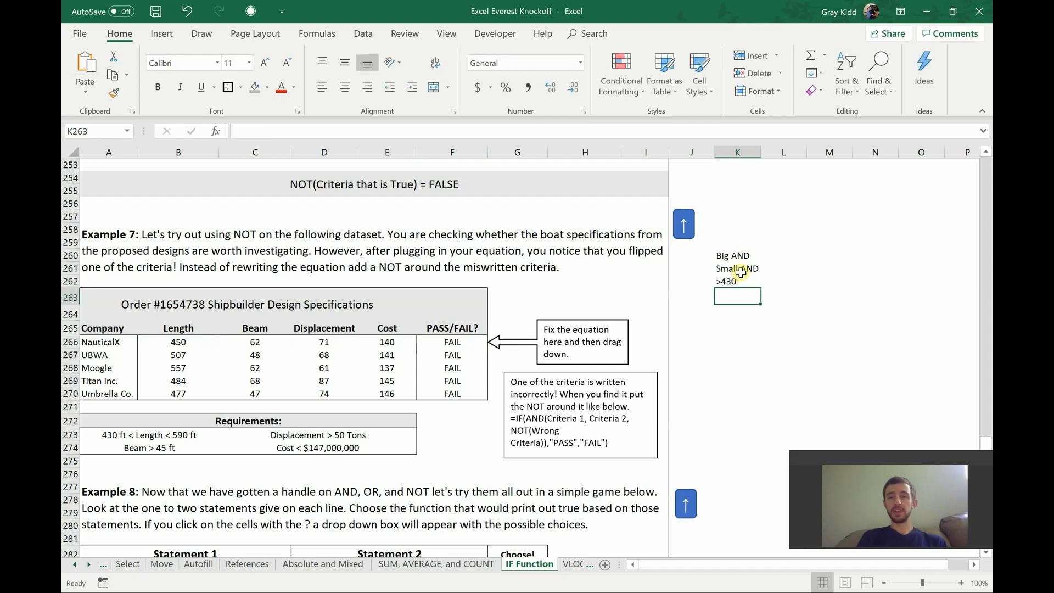
text(>590)
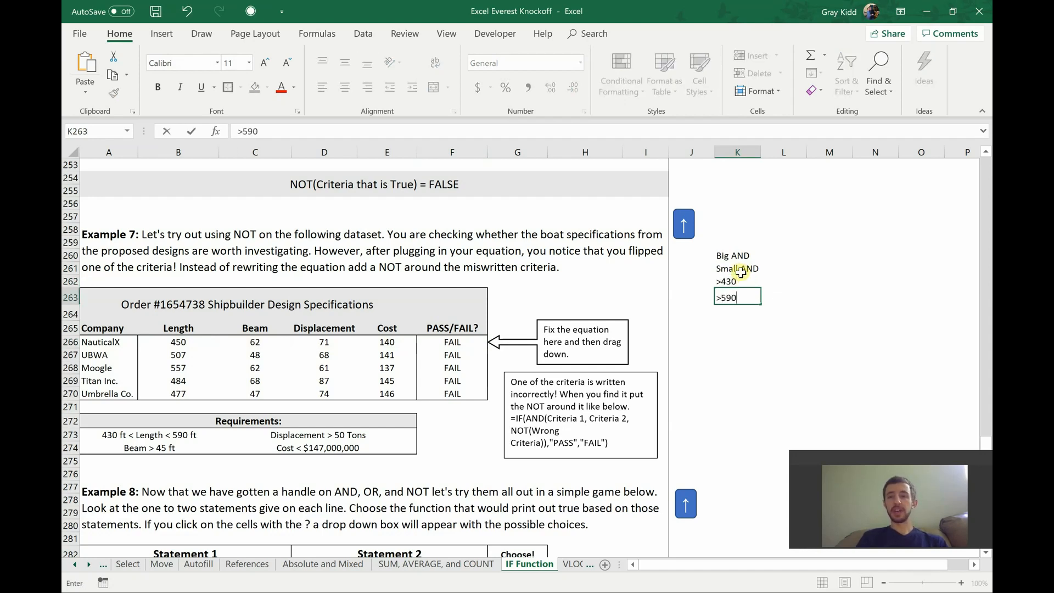
key(Right)
key(Up)
key(Up)
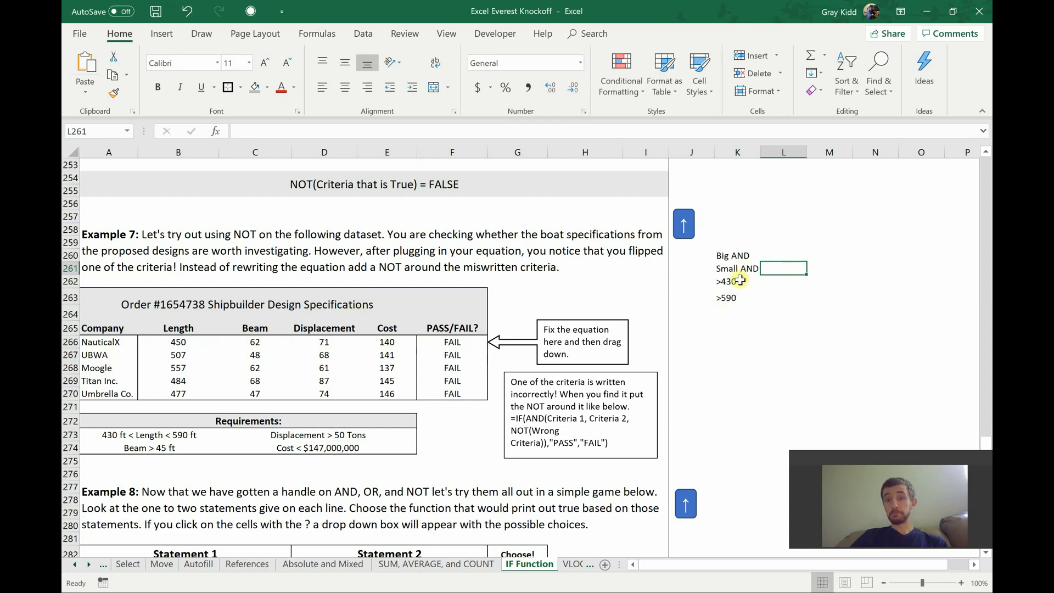
Check the beam criterion in the F266 formula and note it as "Beam >45" in L262.
click(452, 343)
double_click(461, 342)
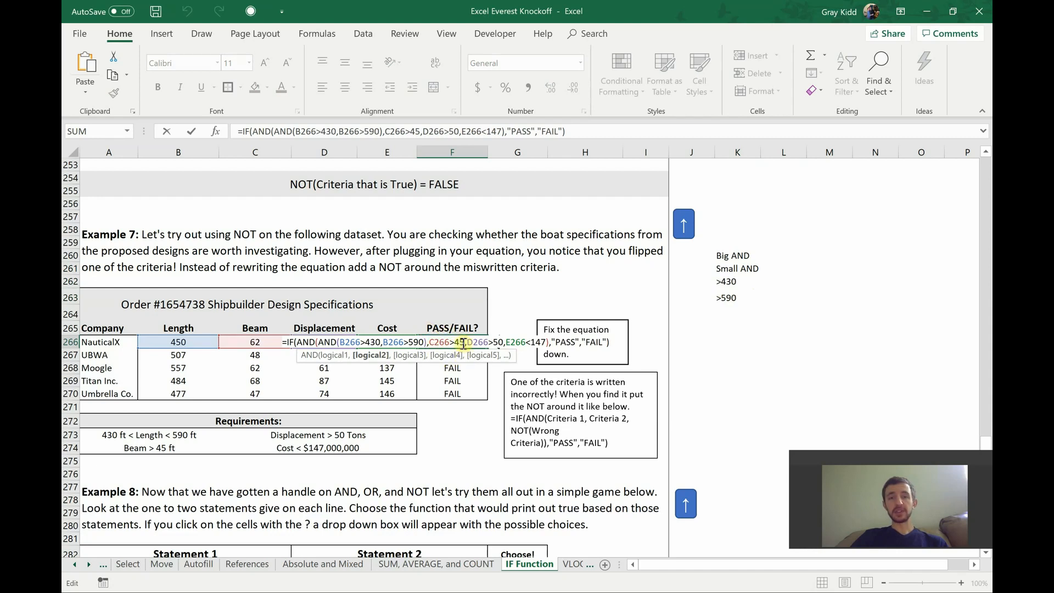
key(Escape)
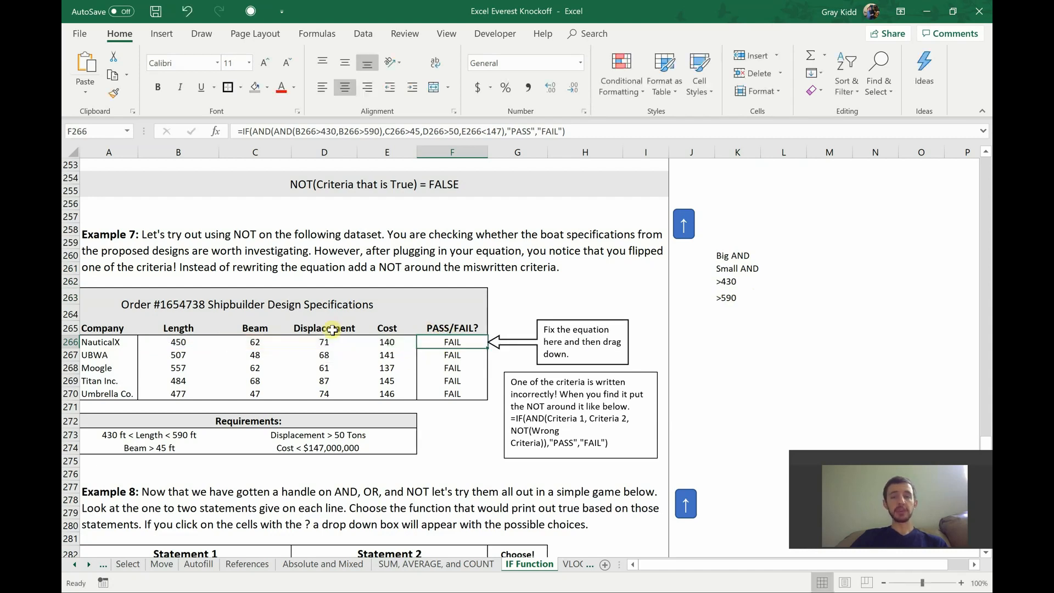
click(778, 281)
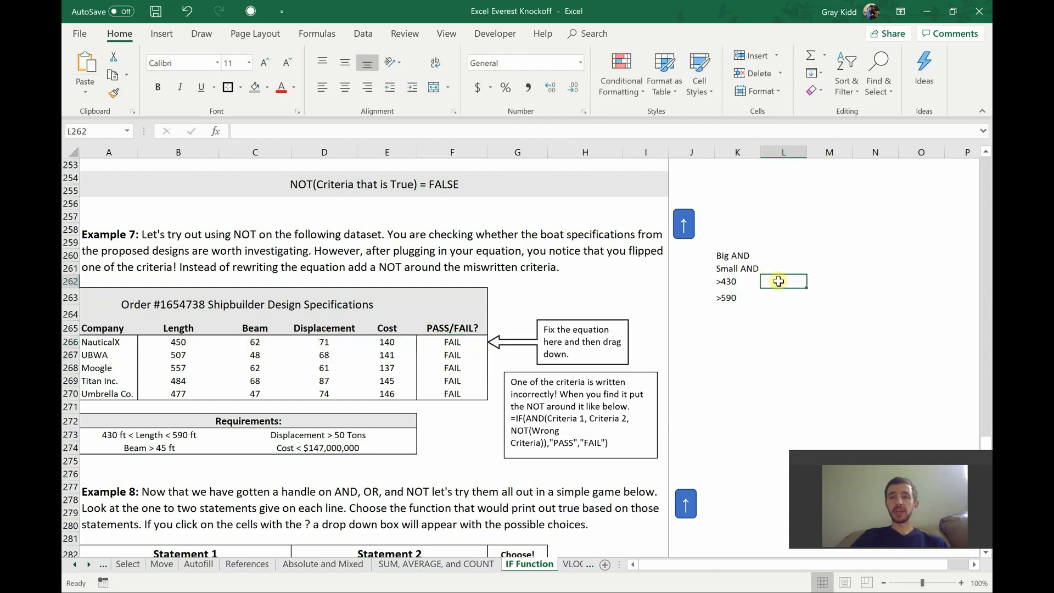
text(Beam)
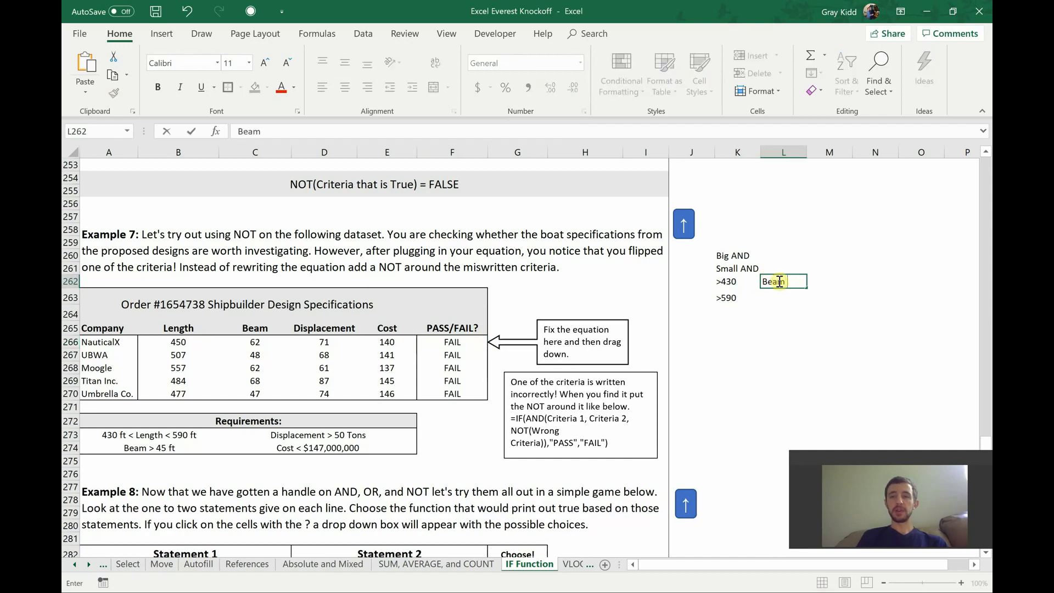
text( >45)
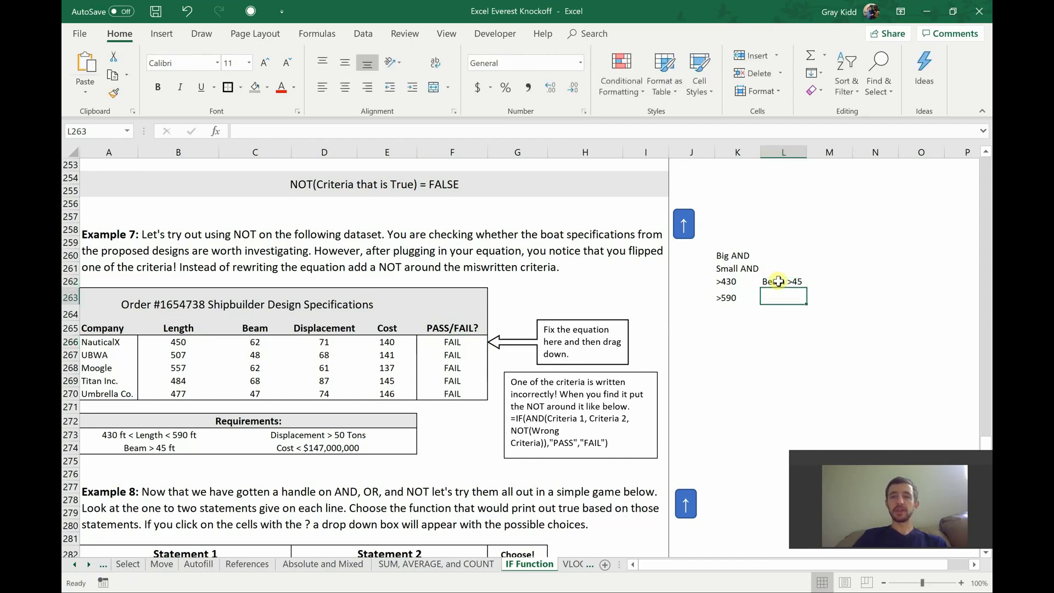
key(Tab)
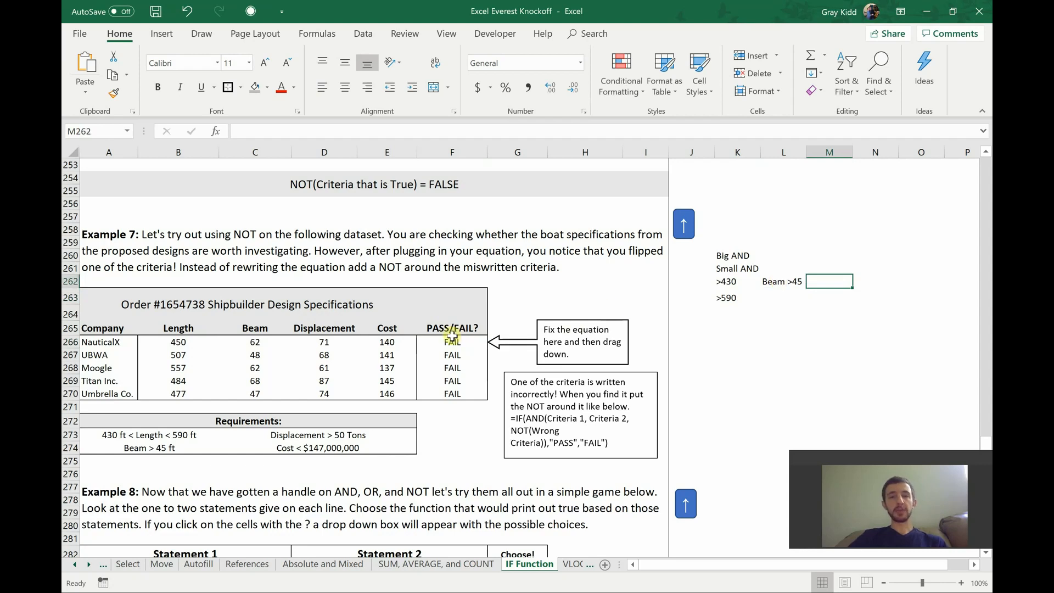
Check the displacement criterion in the F266 formula and note it as "Displacement>50" in M262.
double_click(450, 342)
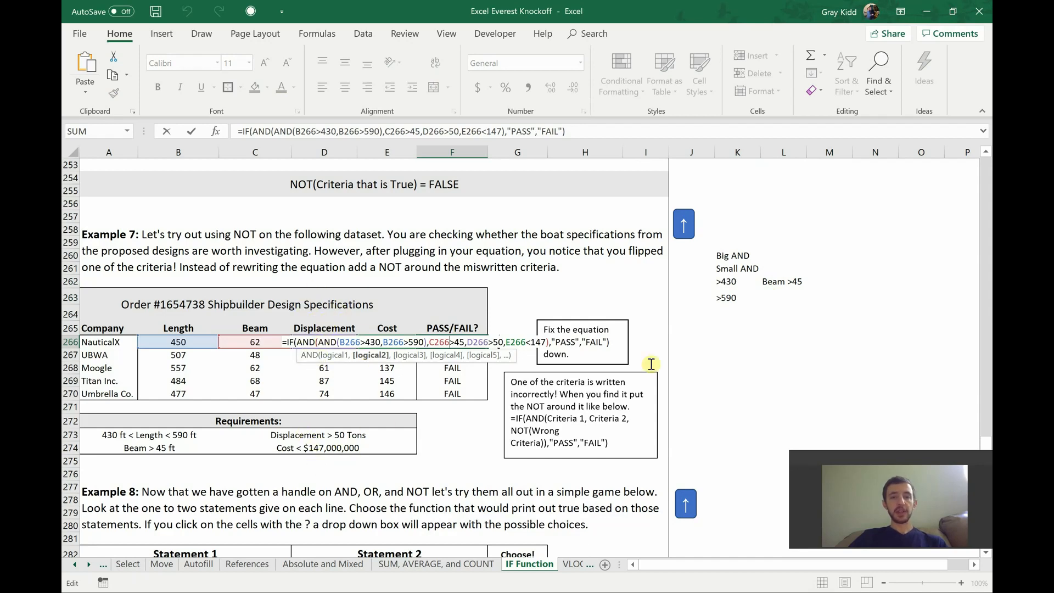
key(Escape)
click(812, 282)
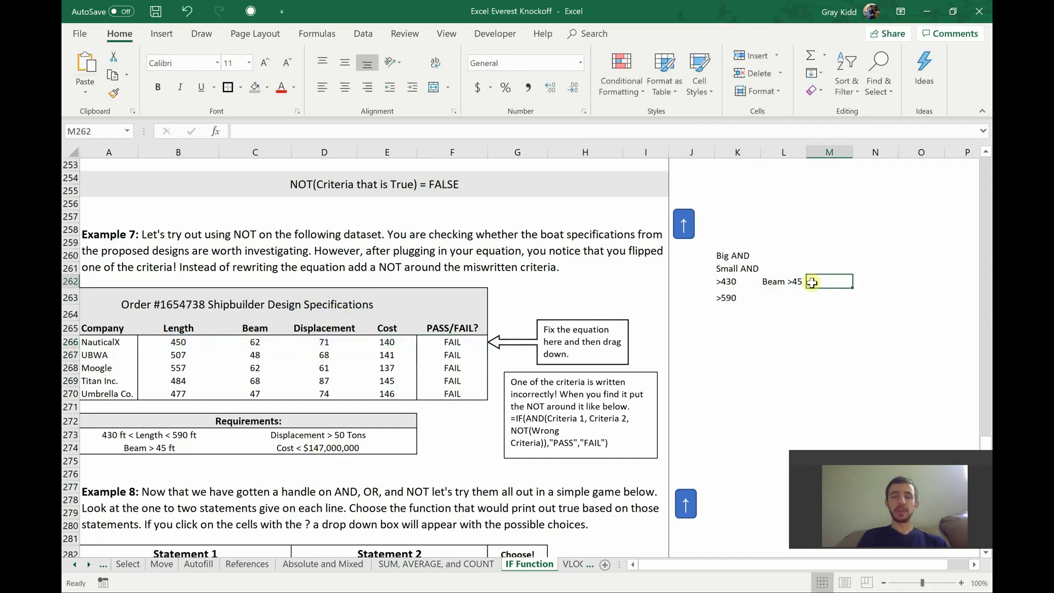
text(Displacement)
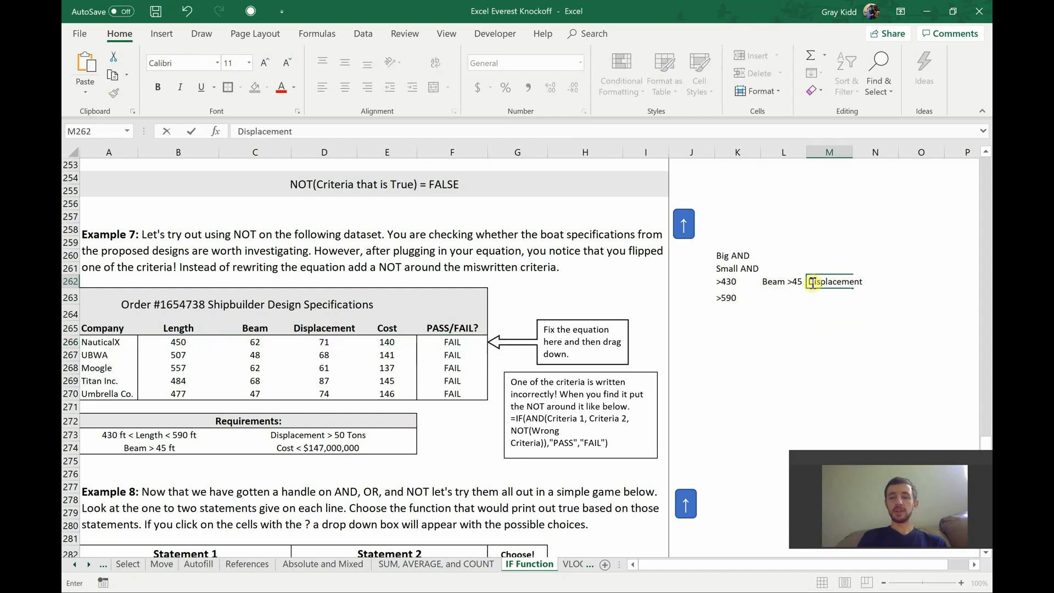
text(>50)
key(Return)
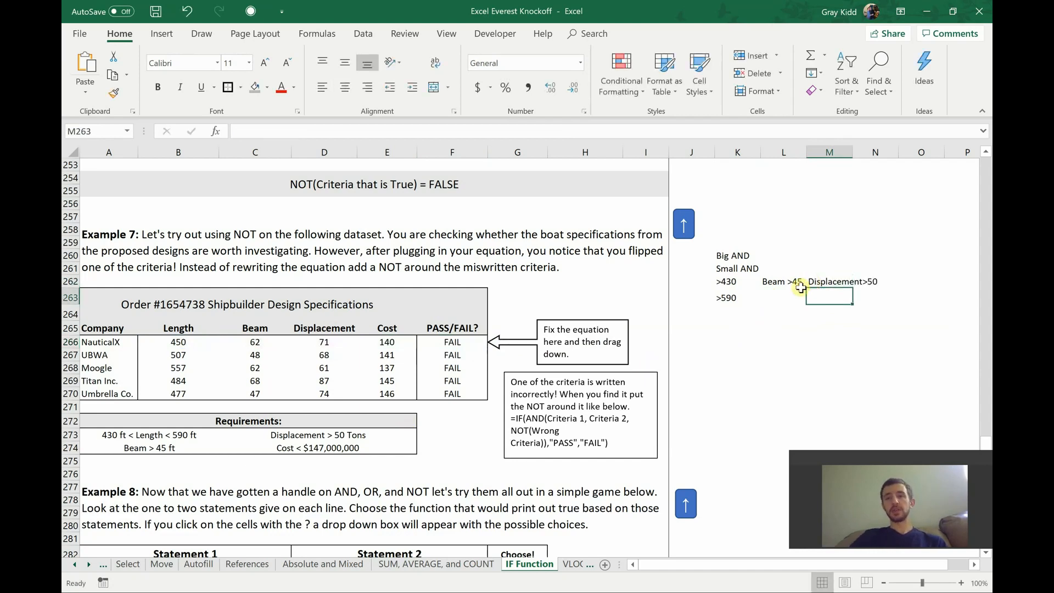
Check the cost criterion in the F266 formula and note it as "Cost<147" in O262.
double_click(446, 340)
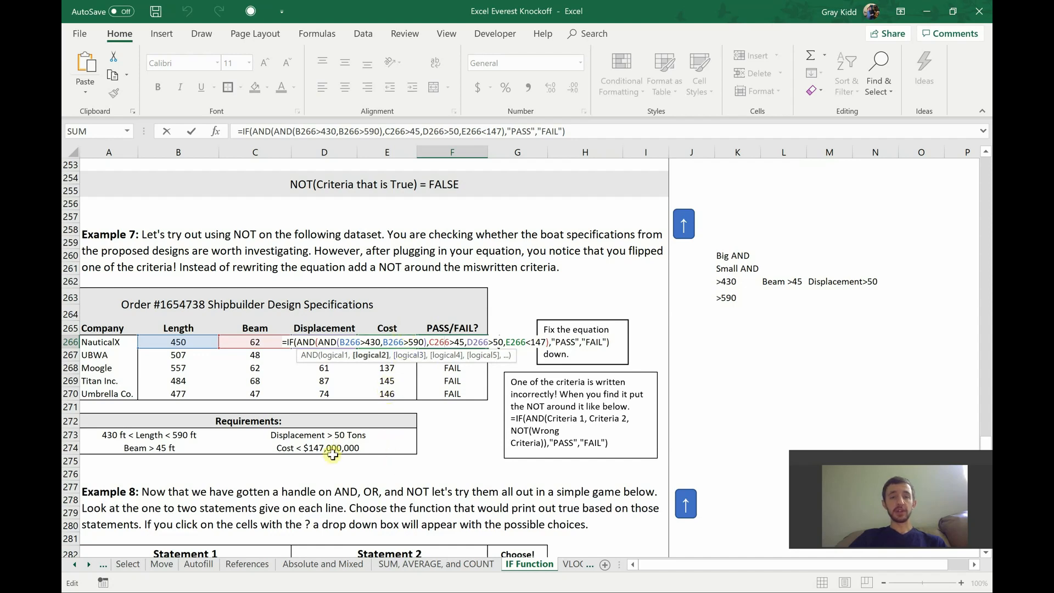
key(ctrl+Return)
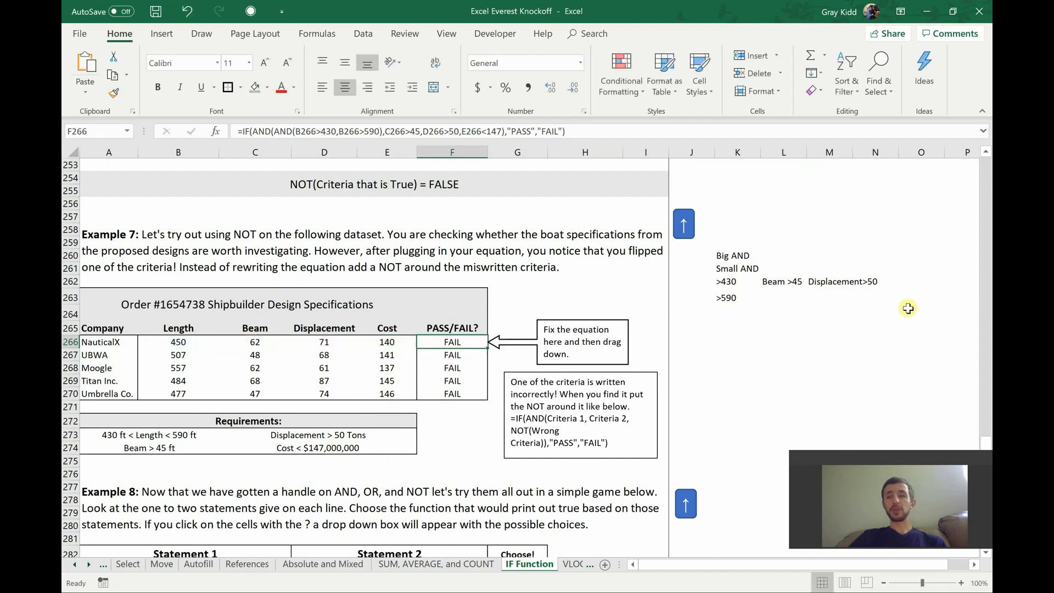
click(903, 283)
text(<)
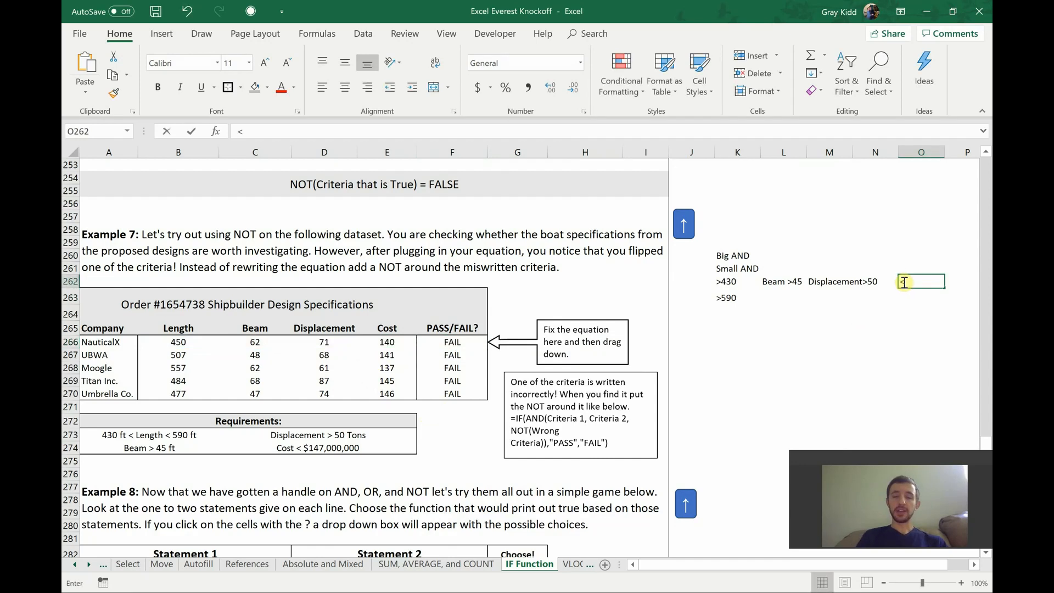
text(147)
key(Return)
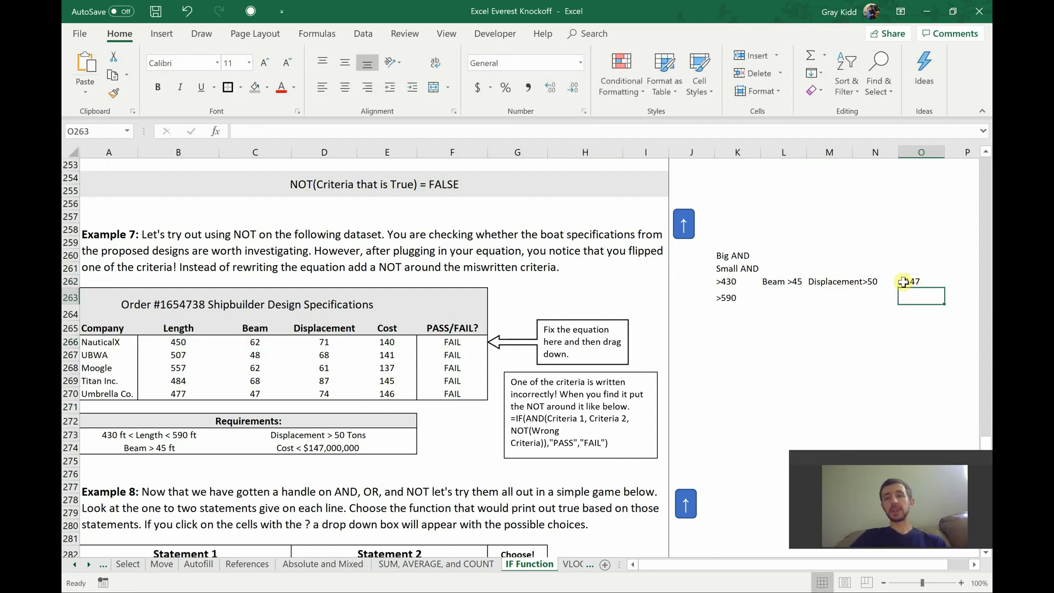
double_click(903, 281)
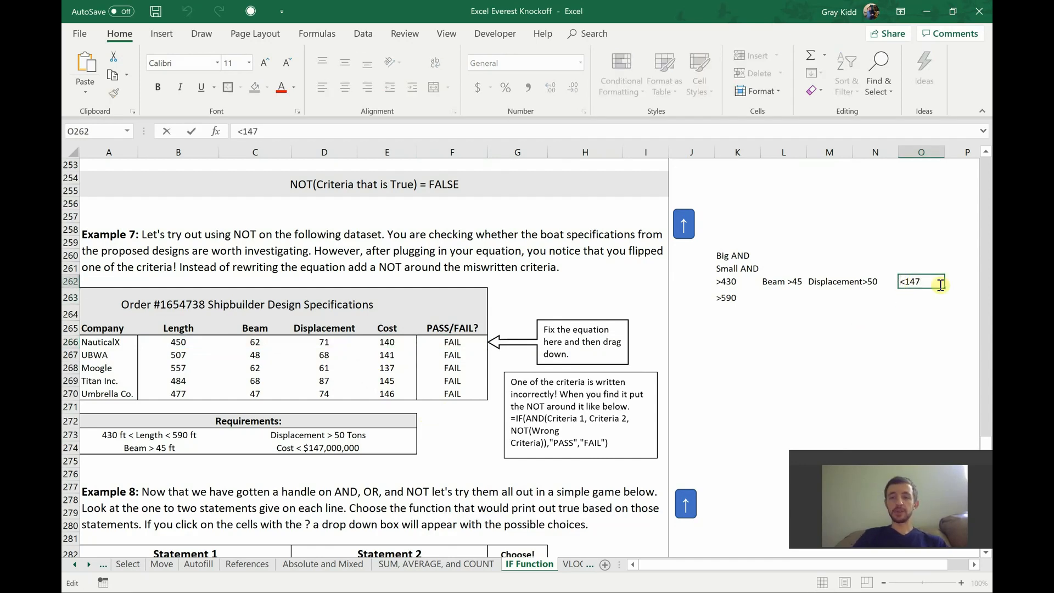
text(Cost)
key(Return)
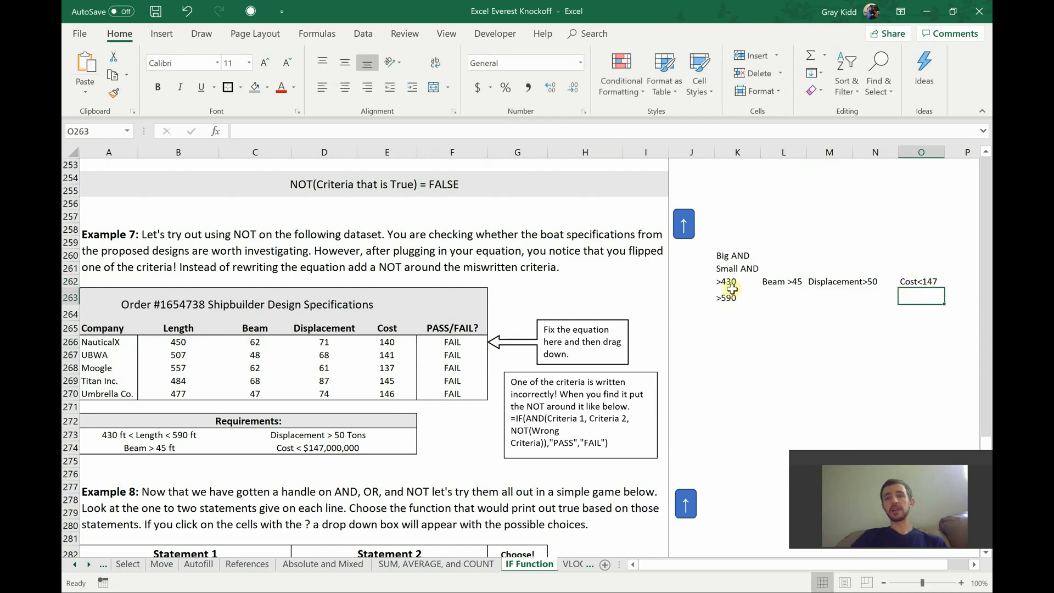
Put an outside border around the Small AND notes in K261:K263 and around the whole Big AND block K260:O263.
click(730, 296)
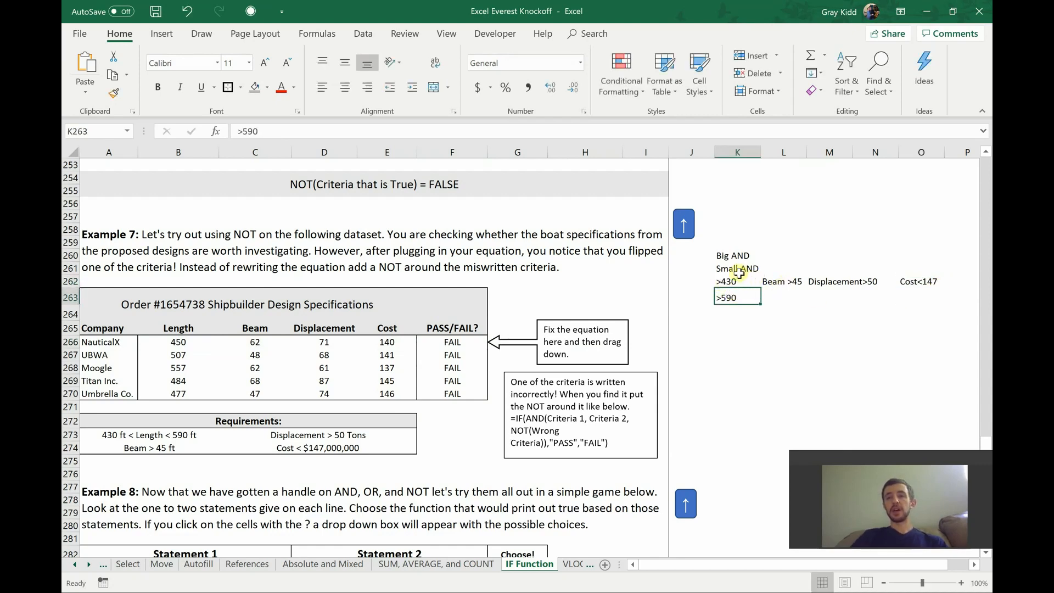
drag(738, 279, 910, 292)
click(765, 323)
drag(724, 256, 934, 294)
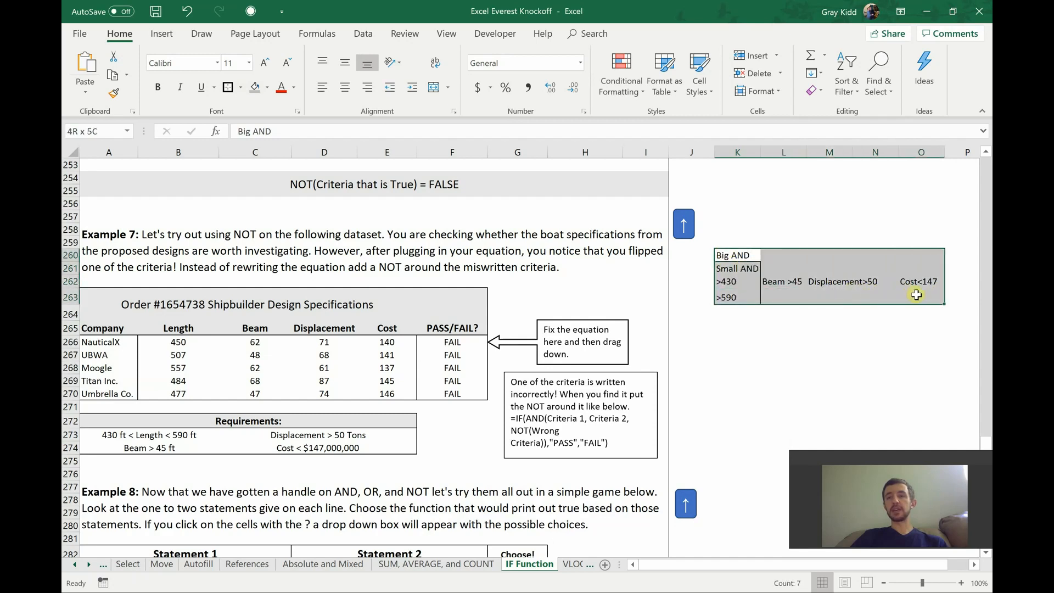
click(228, 88)
click(777, 344)
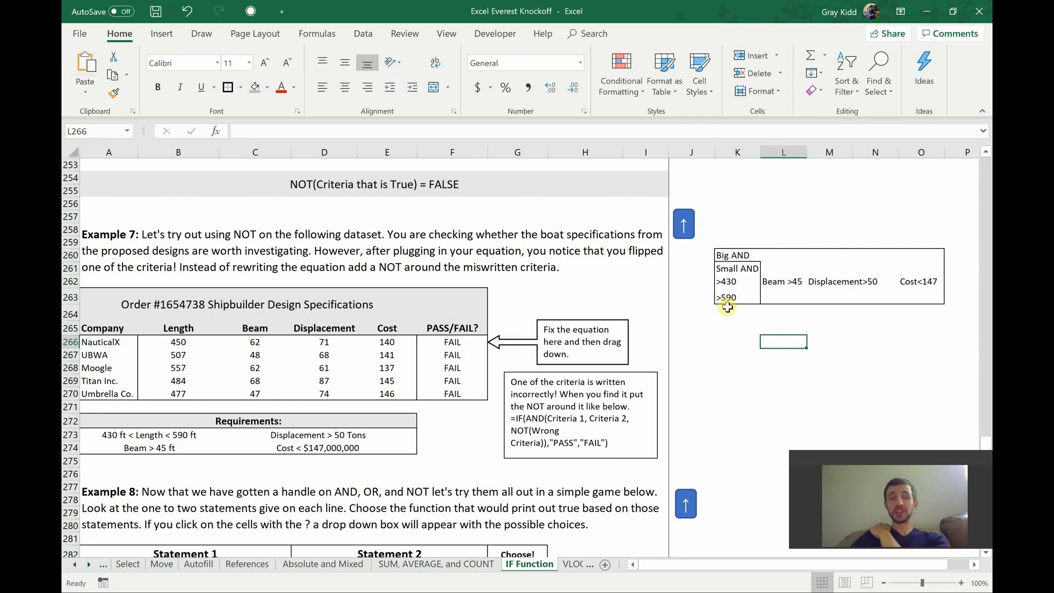
Examine the ">590" criterion in K263 within the nested AND breakdown.
double_click(724, 296)
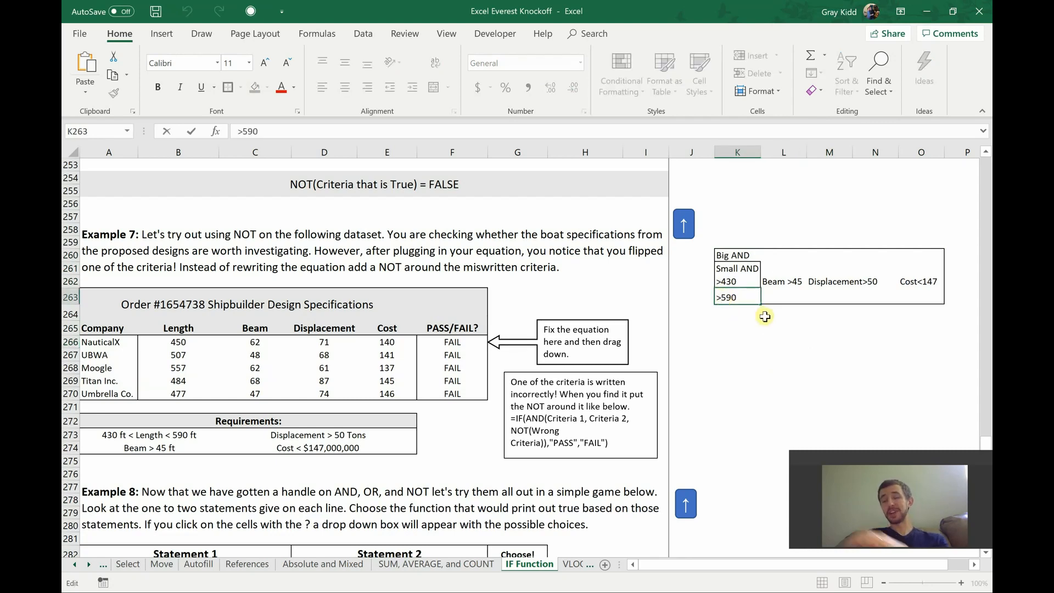
key(Escape)
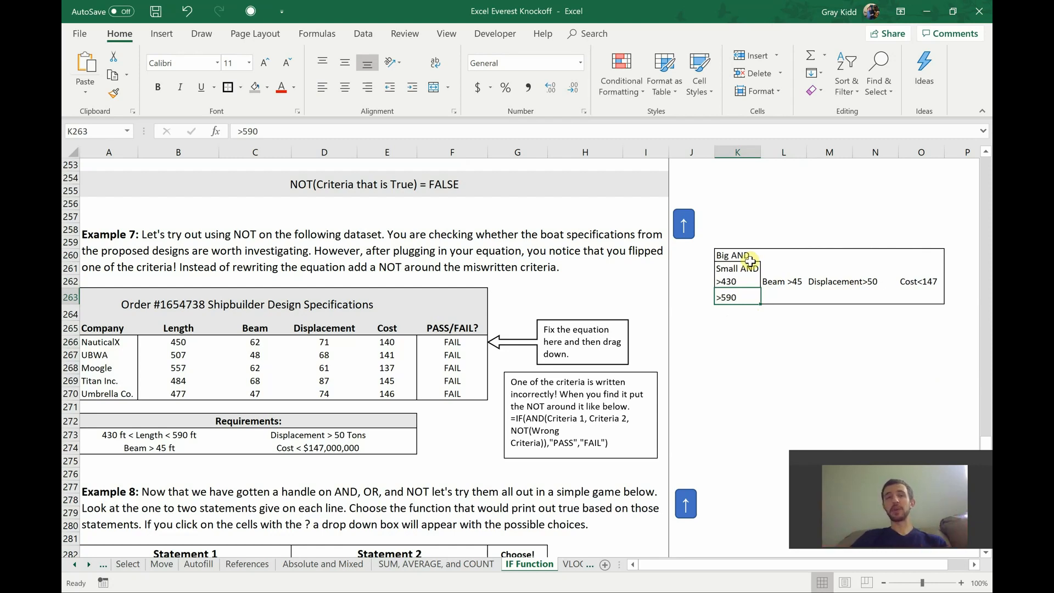
click(791, 325)
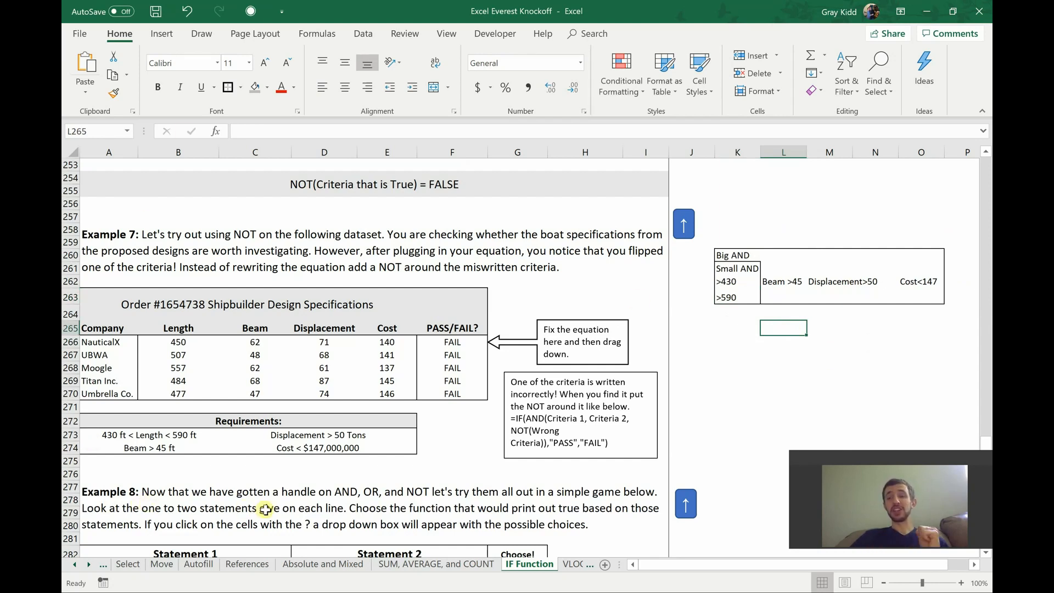
Clear the scratch notes from K259:P266 and remove all borders from that range.
click(721, 248)
drag(770, 290, 829, 338)
key(Delete)
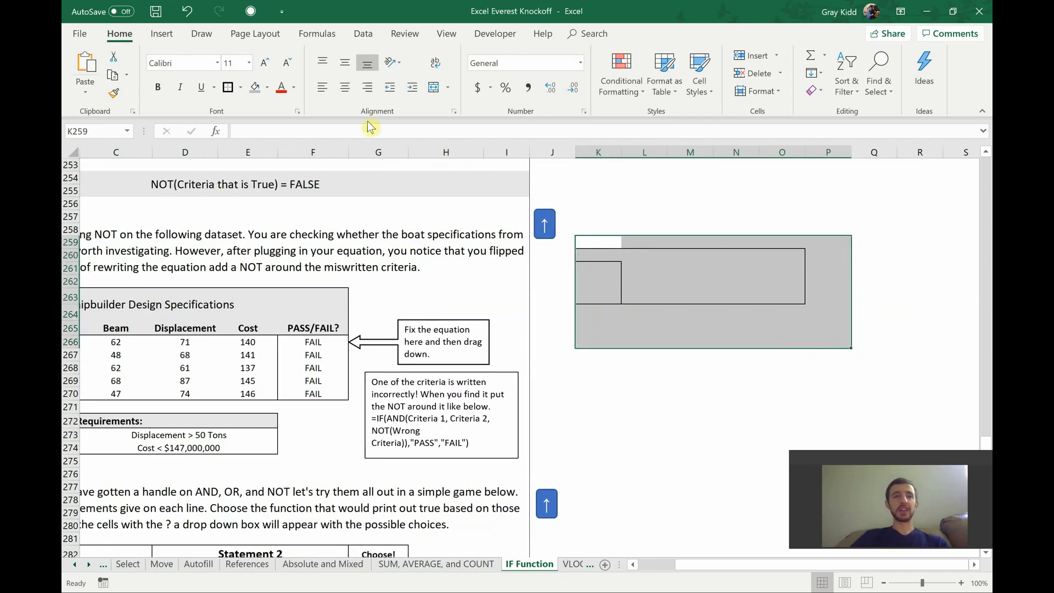
click(240, 87)
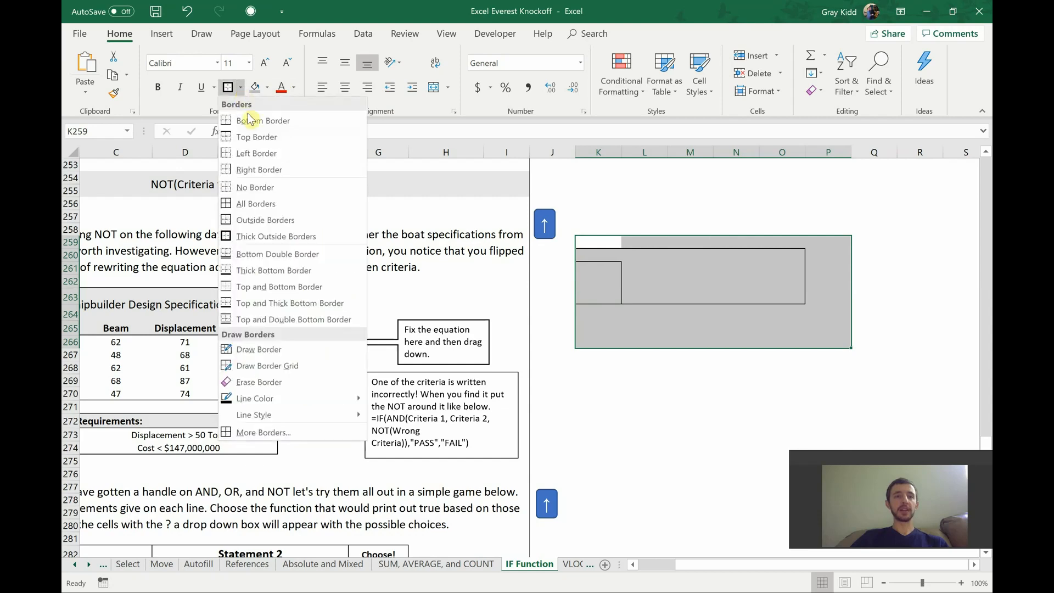
click(258, 187)
click(615, 394)
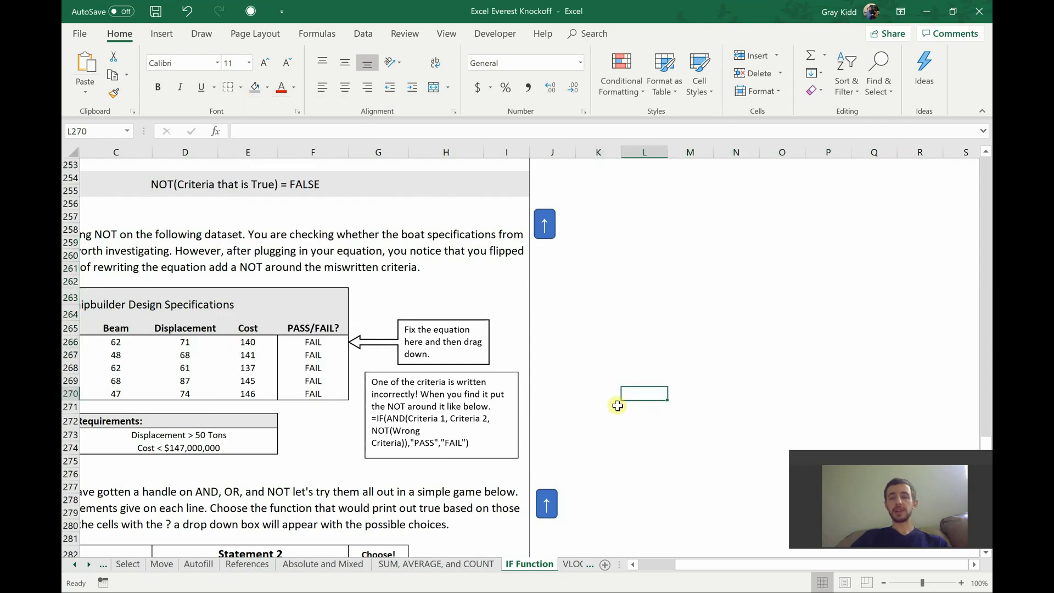
In Example 8, try AND as the function for the roses and violets row in G283, and switch it to OR.
key(Left)
key(Left)
key(Left)
key(Left)
key(Left)
key(Left)
key(Left)
key(Left)
key(Left)
key(Left)
scroll(613, 397, down, 6)
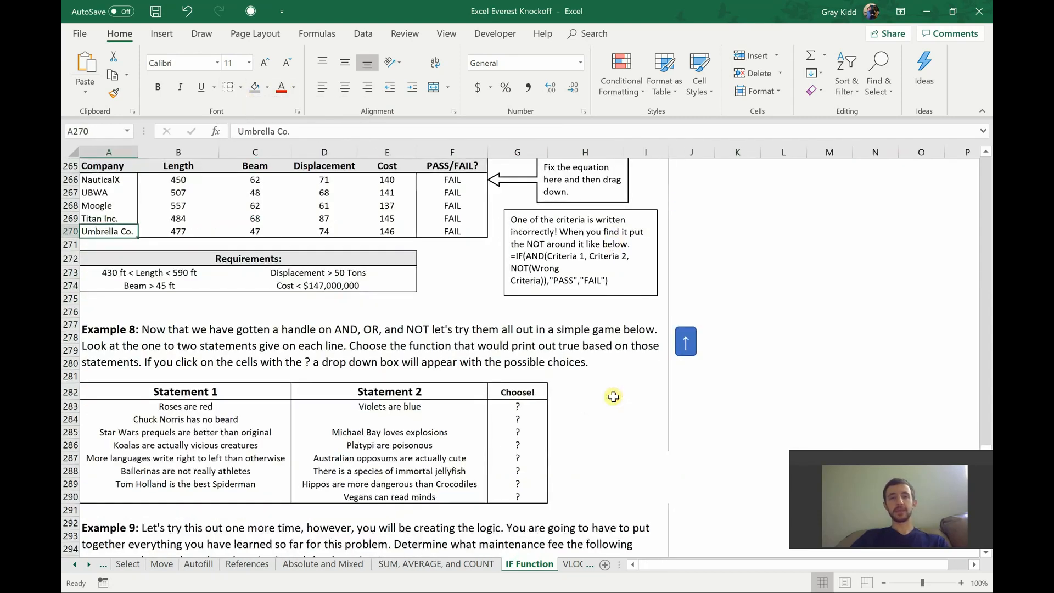
scroll(613, 396, down, 1)
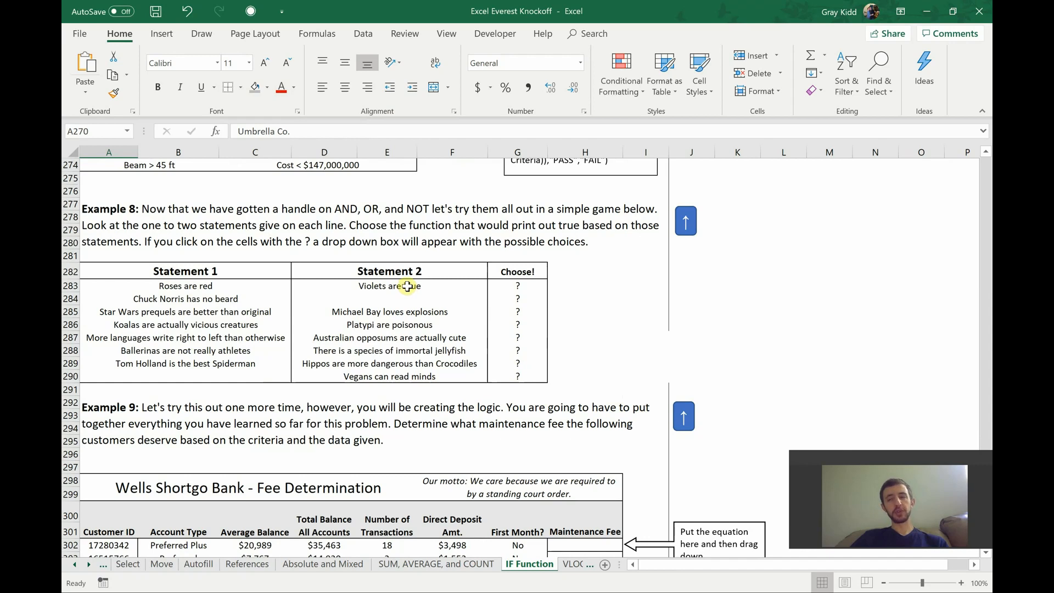
click(517, 286)
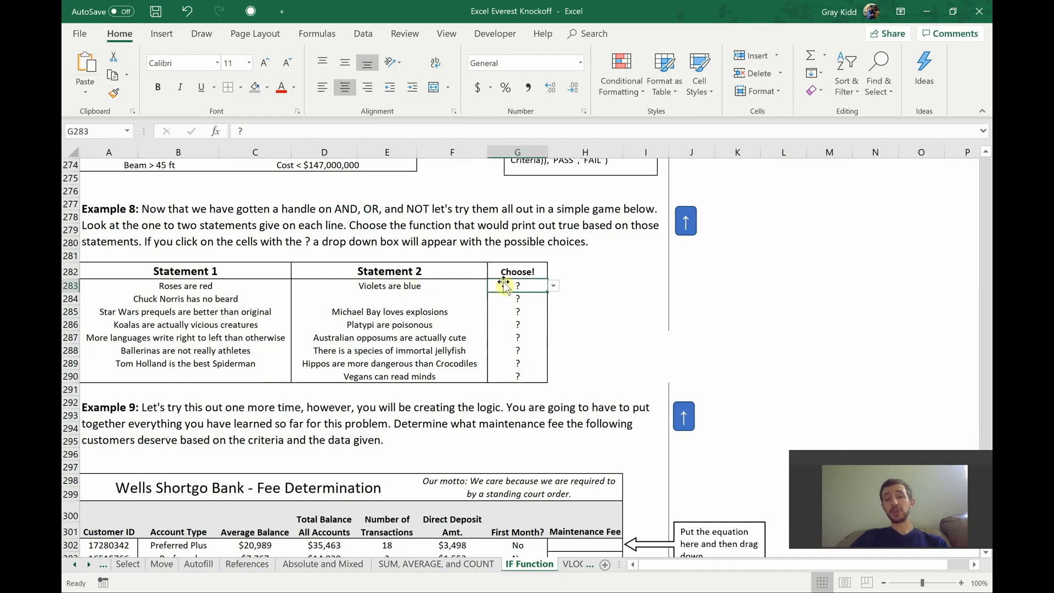
click(553, 287)
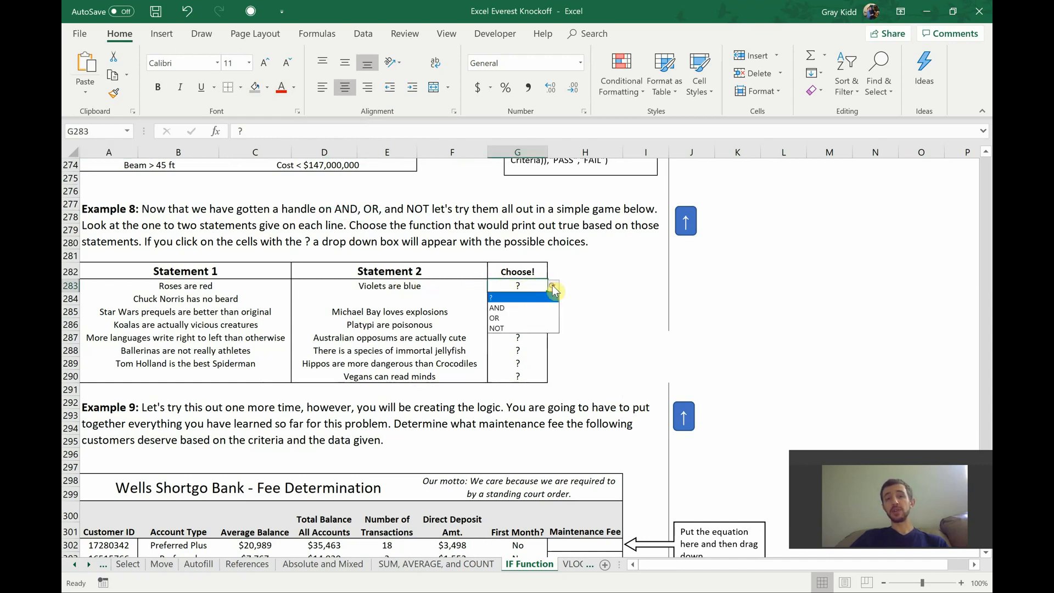
click(498, 308)
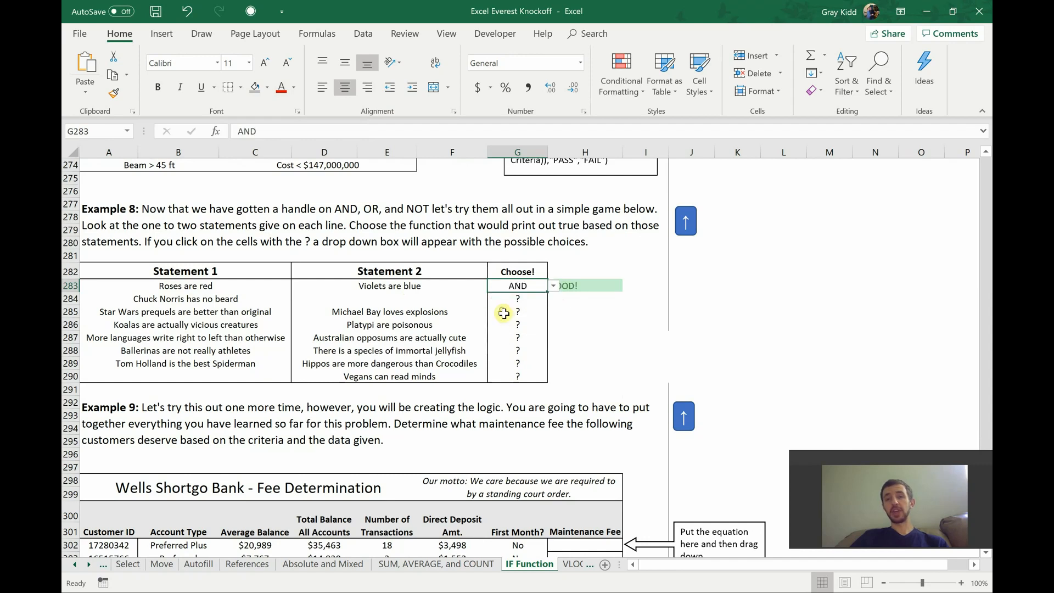
click(554, 286)
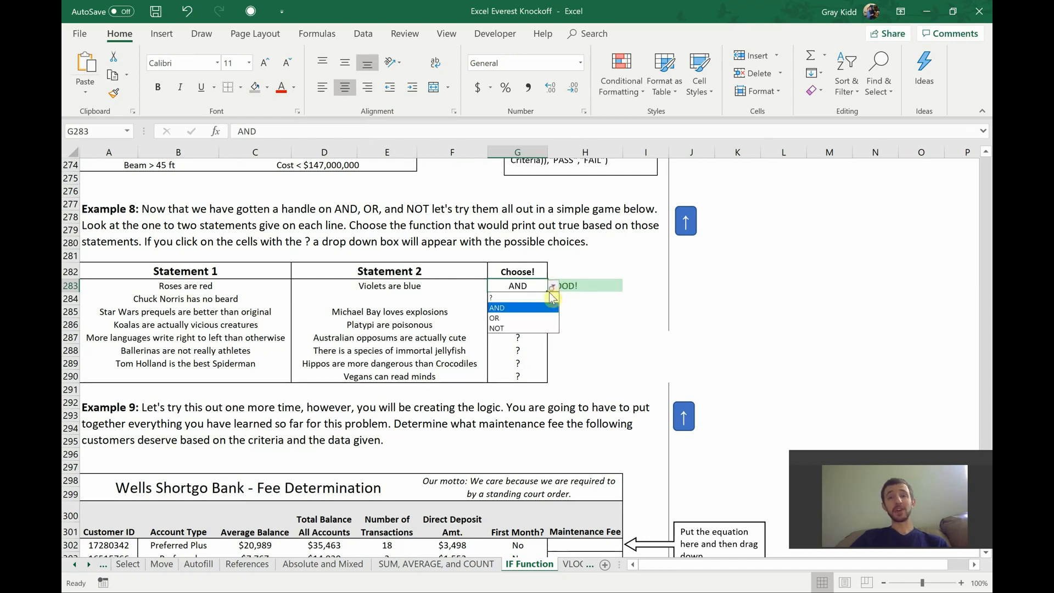
click(521, 317)
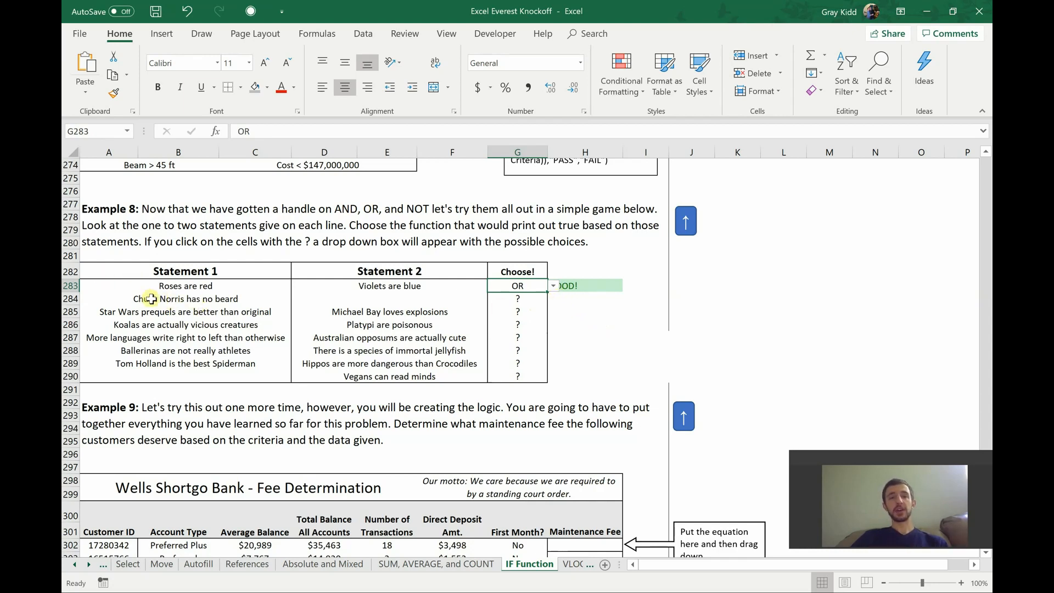
Choose NOT in G284 for the statement "Chuck Norris has no beard".
click(538, 297)
click(553, 299)
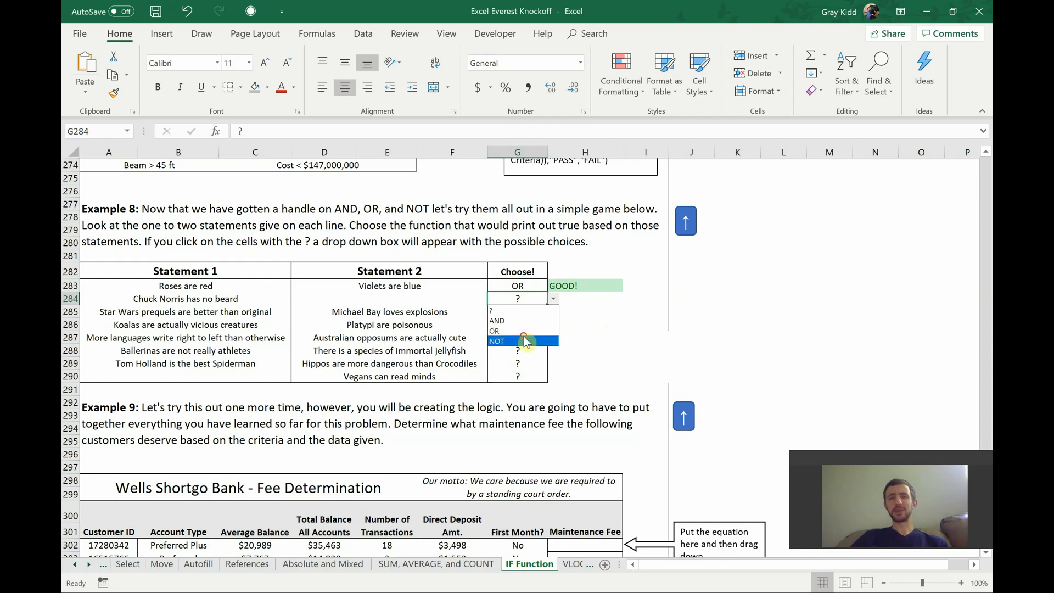
click(523, 340)
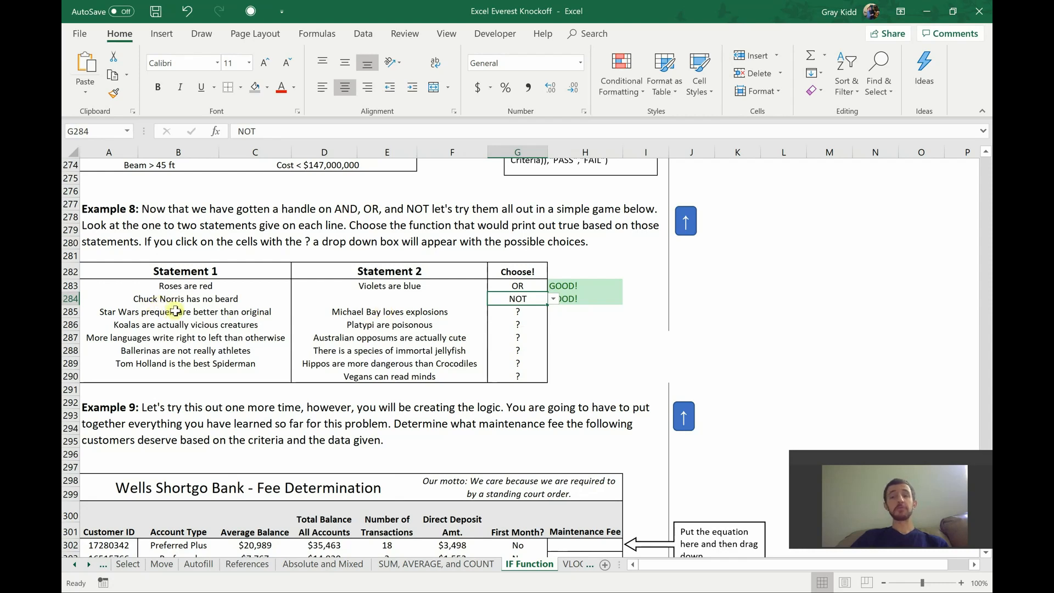
Try OR and AND in G285 for the Star Wars prequels and Michael Bay statements.
click(518, 312)
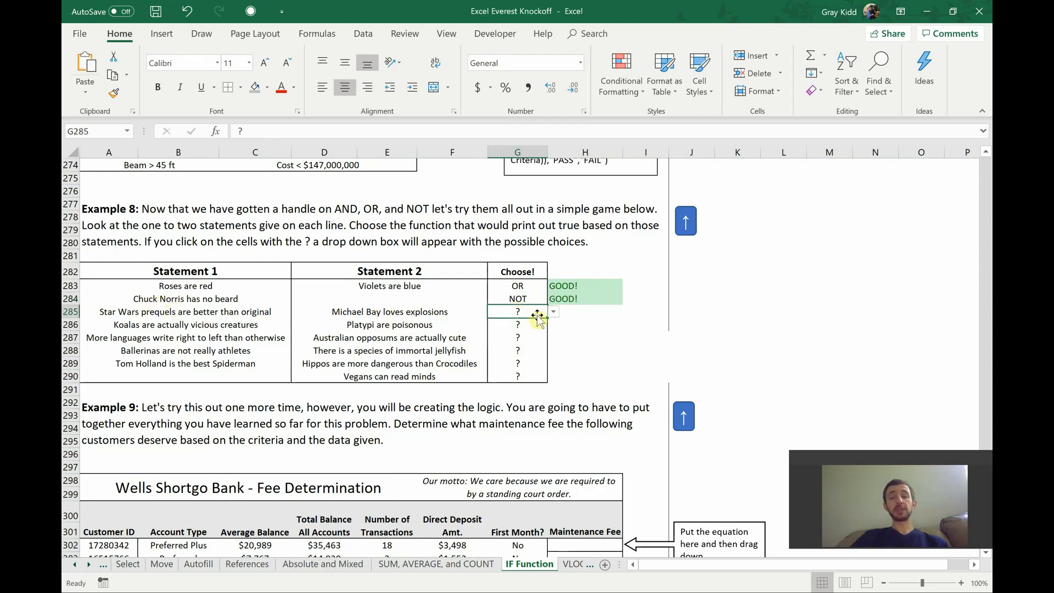
click(554, 313)
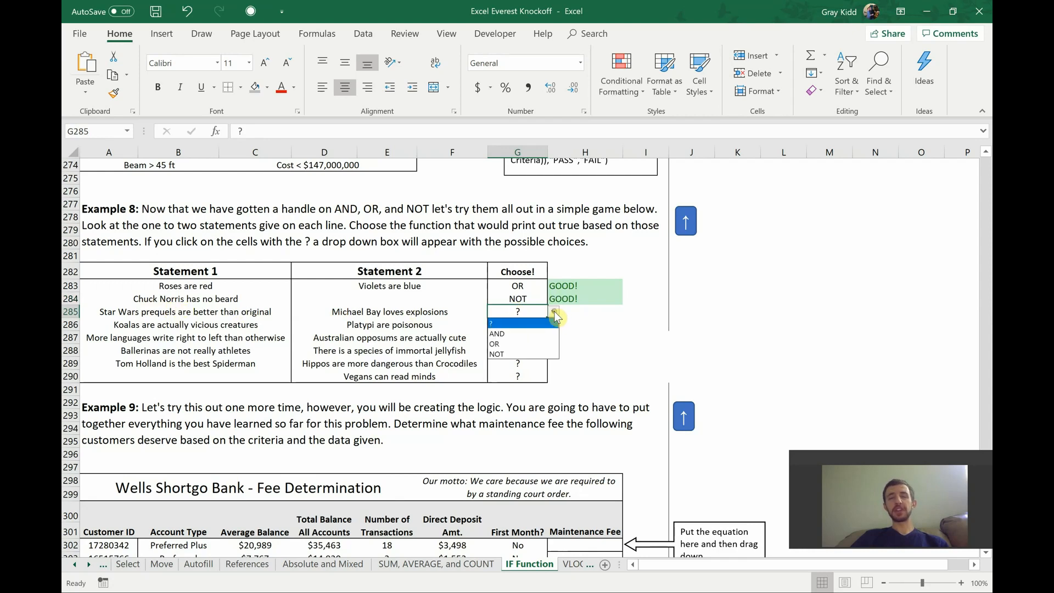
click(517, 344)
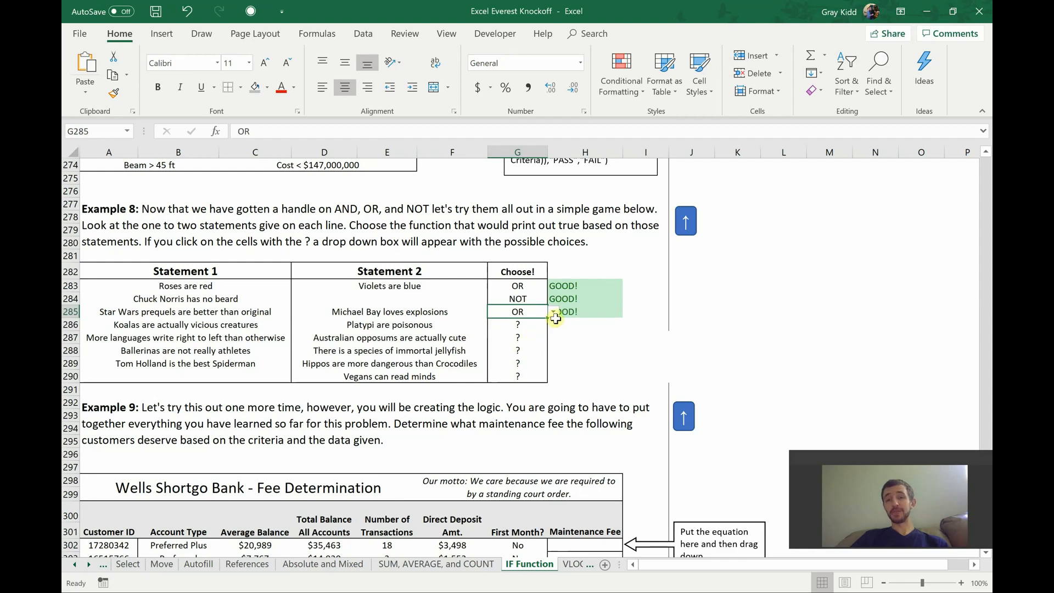
click(555, 315)
click(521, 336)
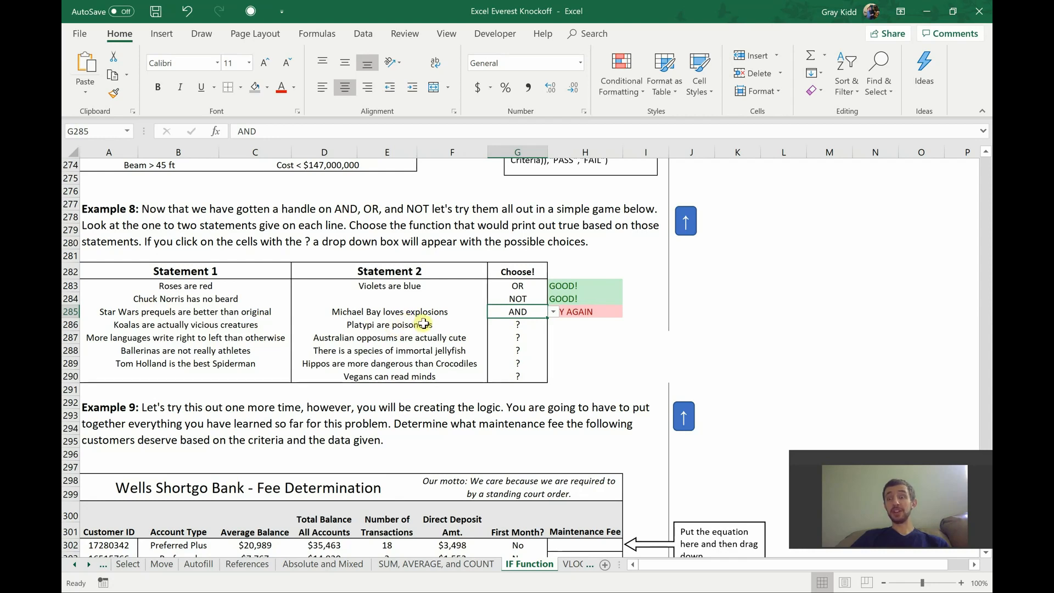
Reset the Example 8 function choices in G285, G284 and G283 to the ? placeholder.
click(552, 312)
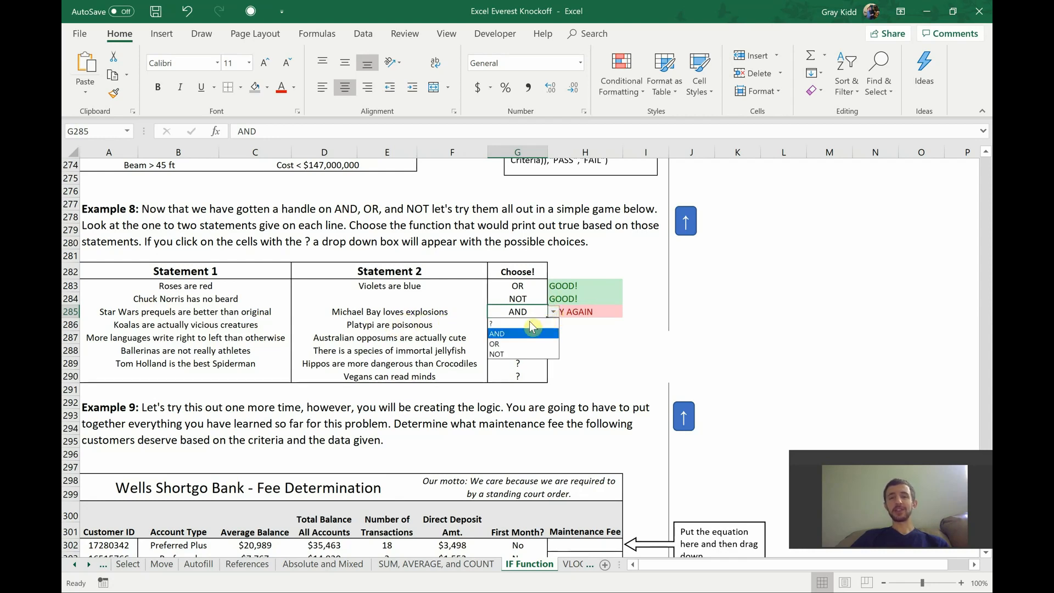
click(530, 323)
click(544, 299)
click(553, 298)
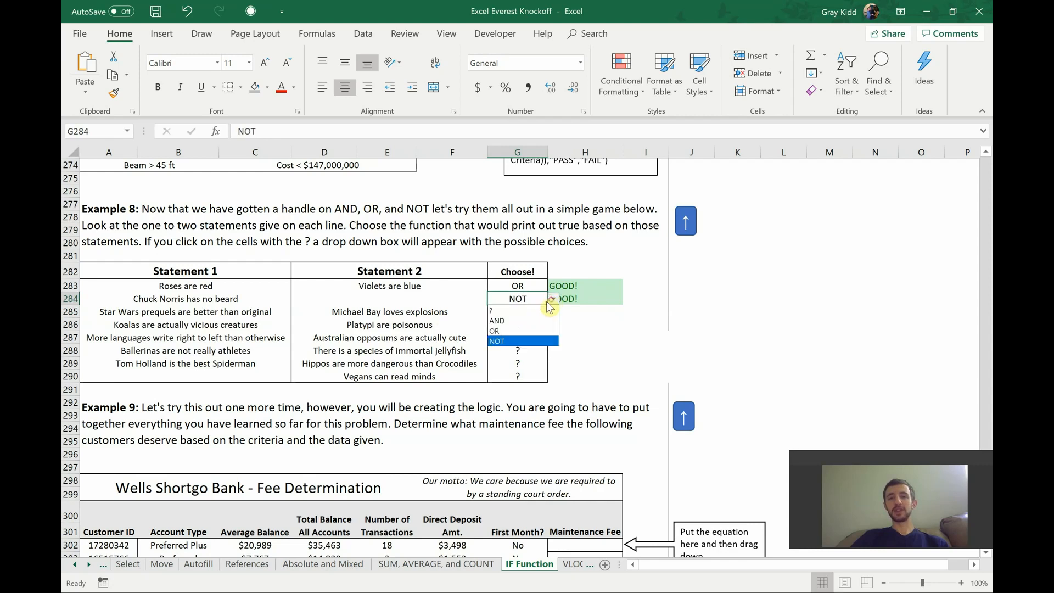
click(528, 310)
click(547, 288)
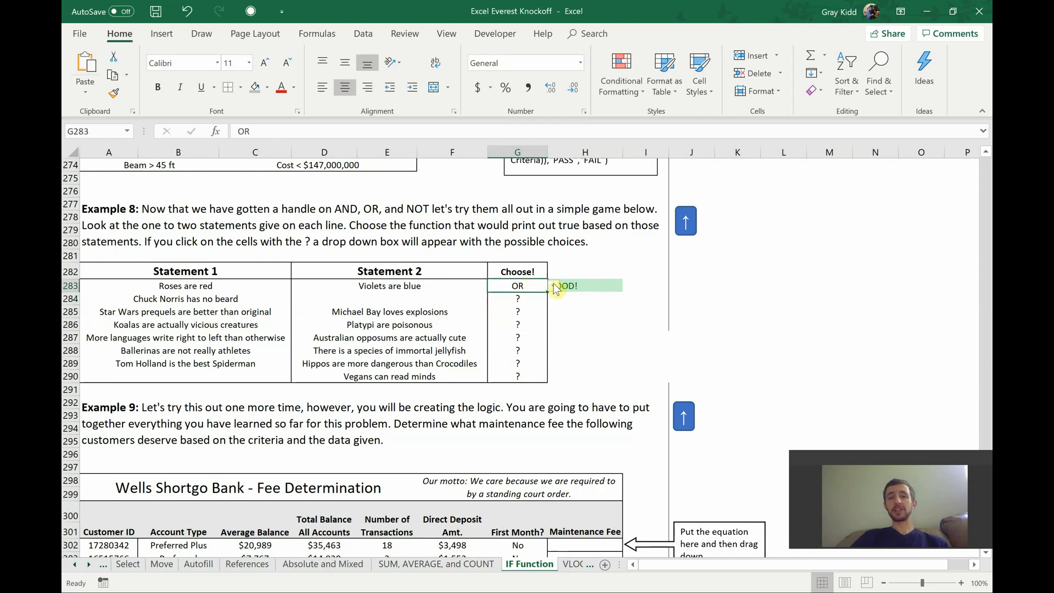
click(553, 287)
click(525, 298)
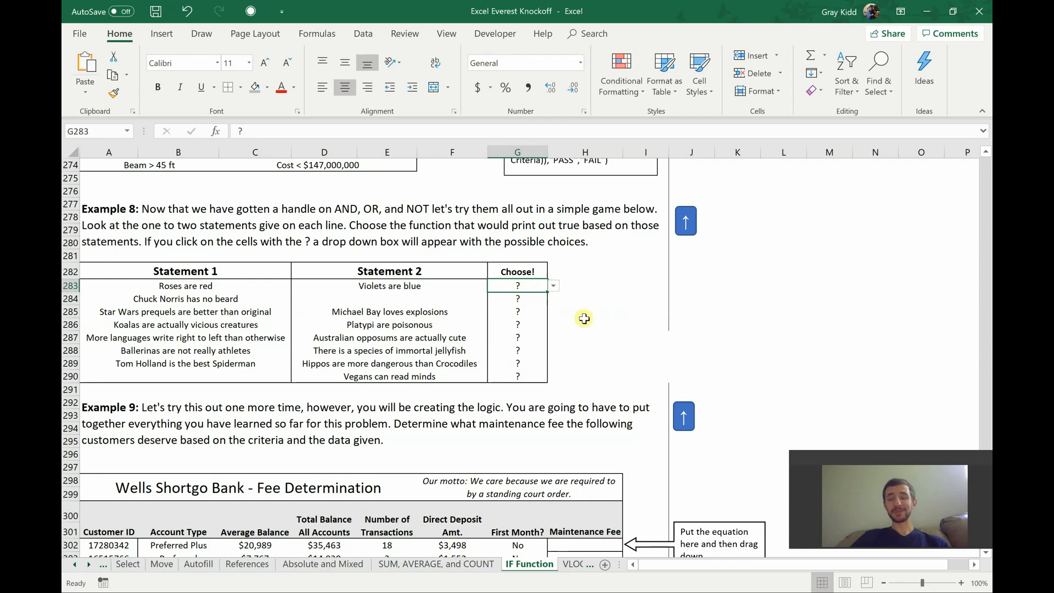
Review Example 9's customer fee determination table, the monthly fee structure and the fee waiver criteria for each account type.
scroll(626, 319, down, 3)
scroll(626, 319, down, 1)
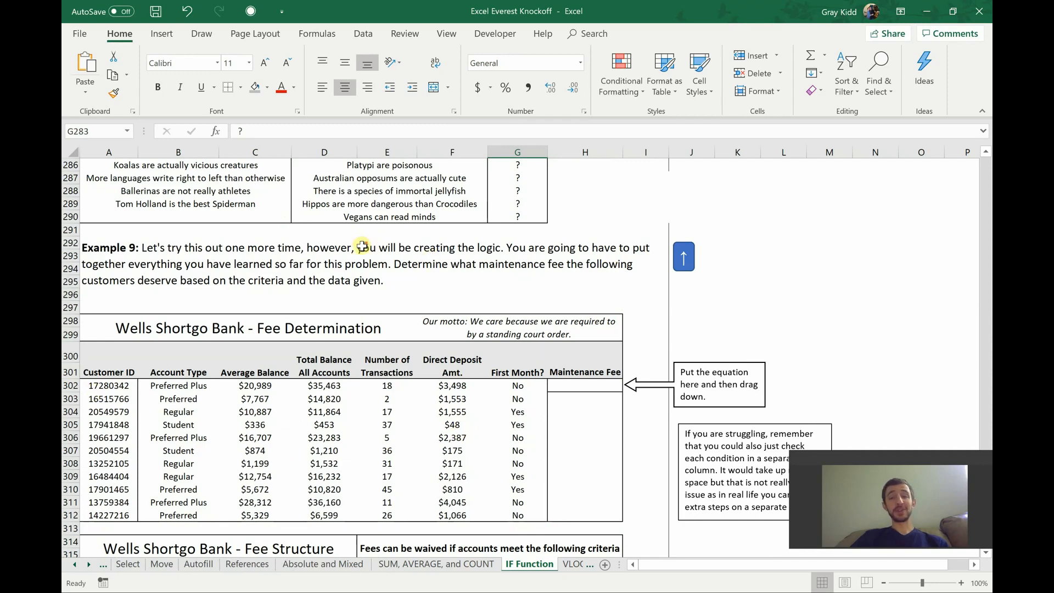
scroll(362, 245, down, 1)
scroll(470, 269, down, 2)
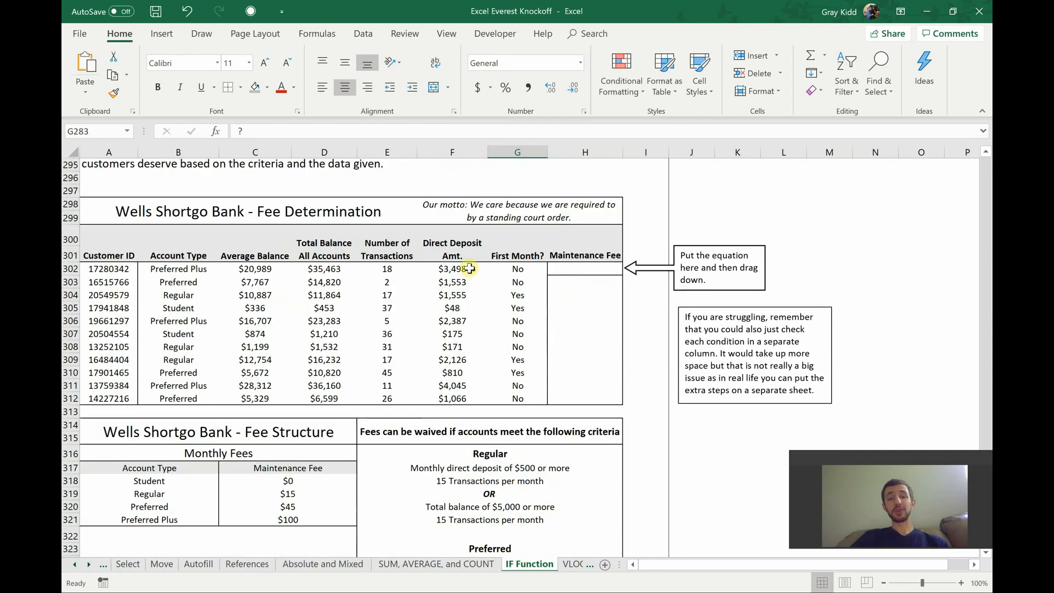
scroll(471, 269, down, 6)
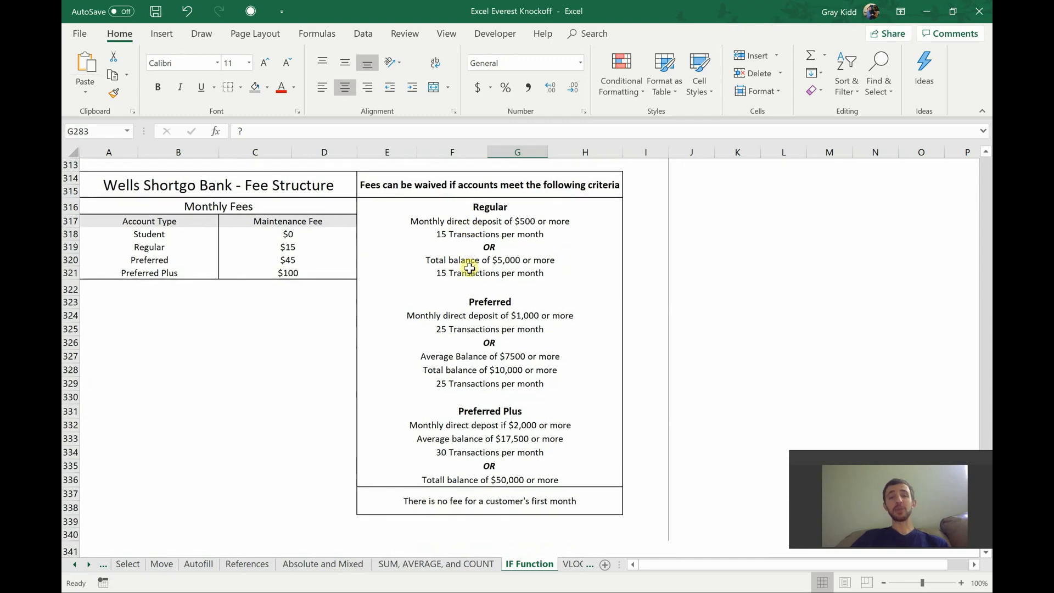
scroll(470, 268, up, 1)
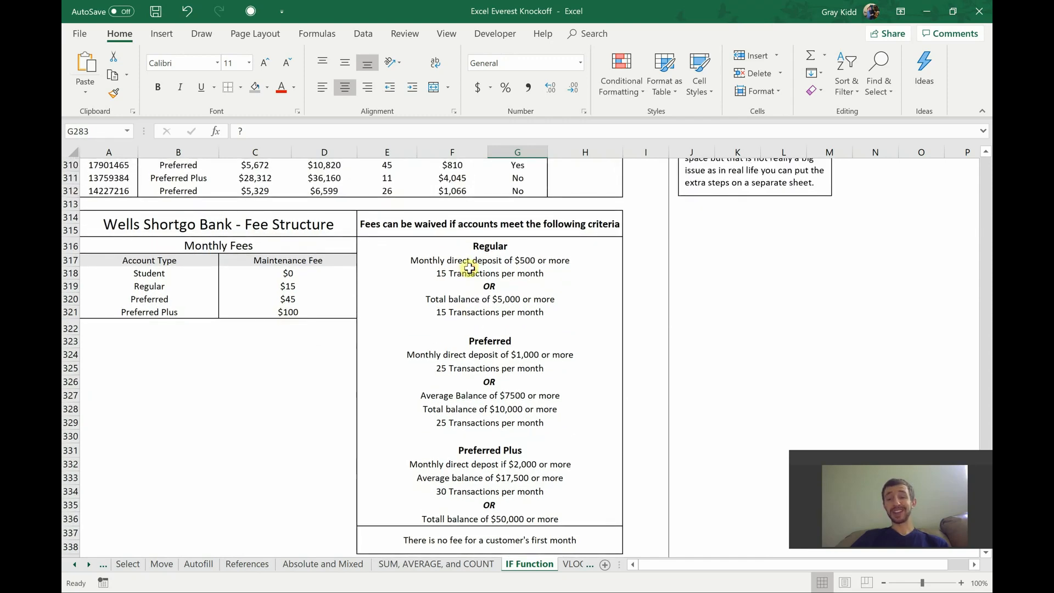
scroll(469, 268, up, 5)
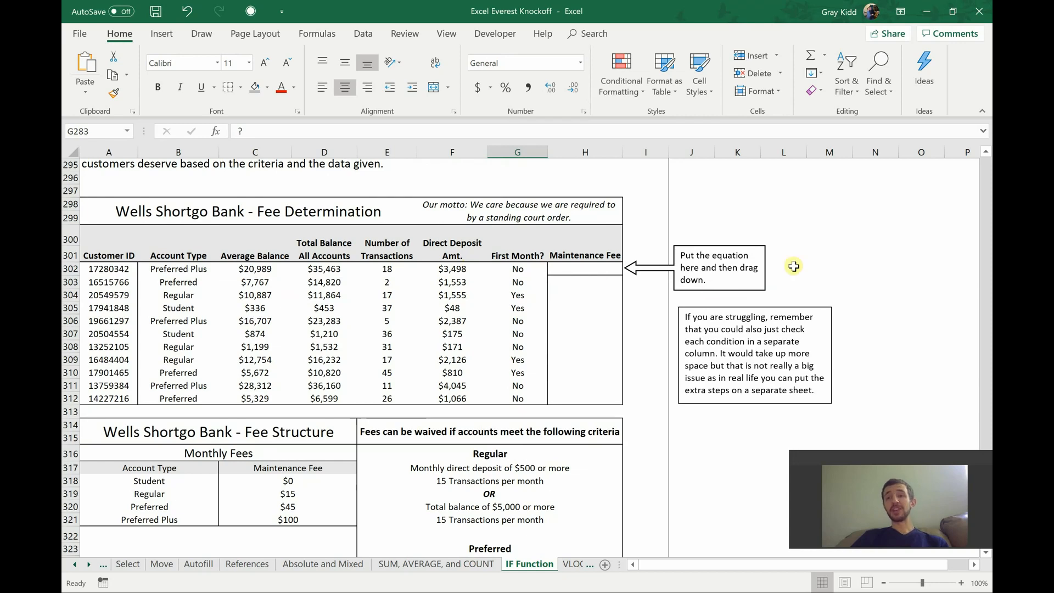
scroll(494, 356, down, 2)
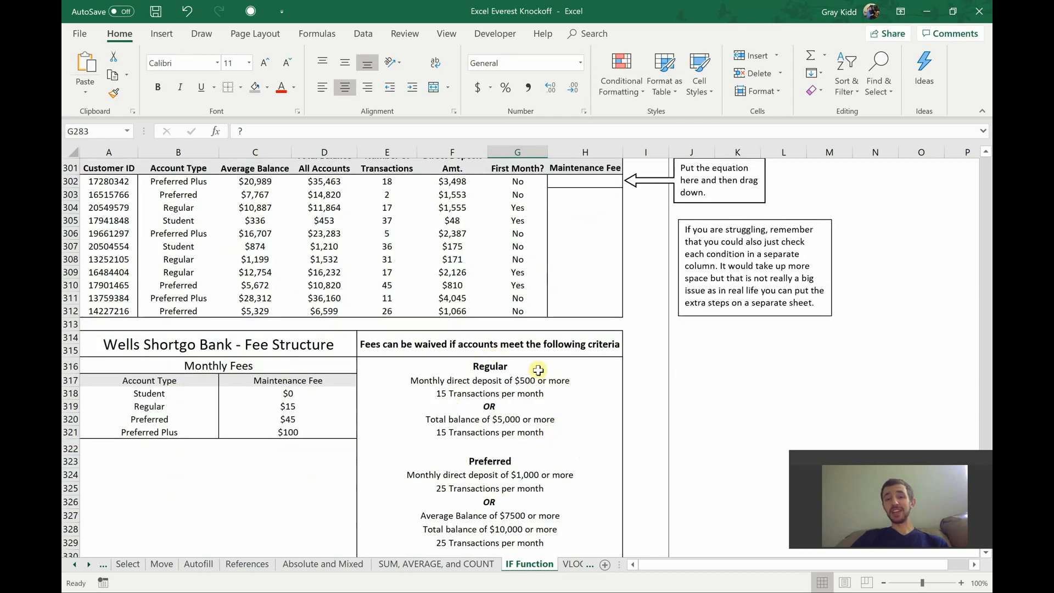
scroll(521, 381, down, 1)
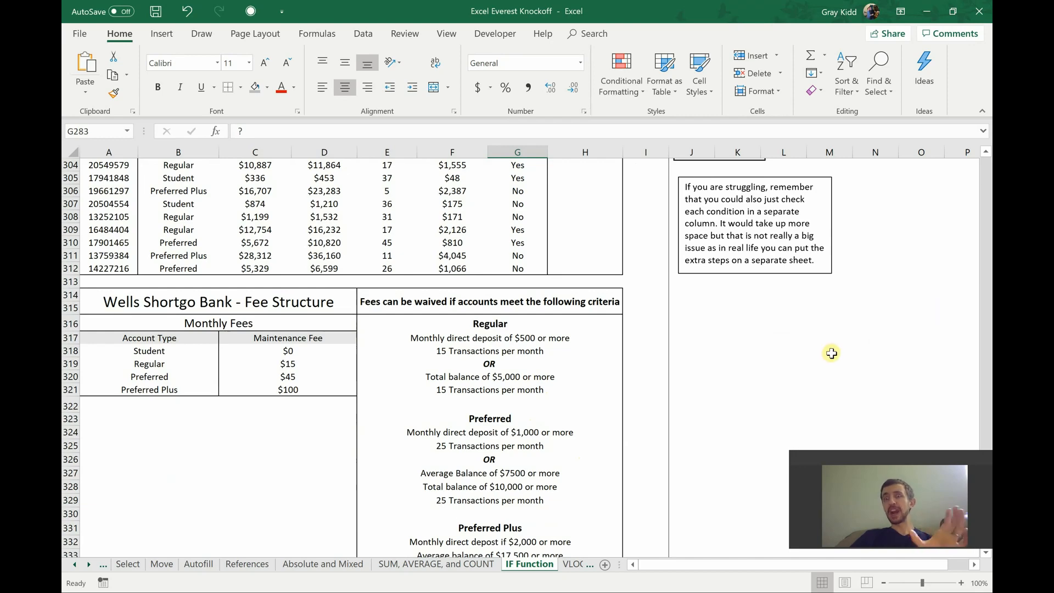
scroll(671, 456, up, 2)
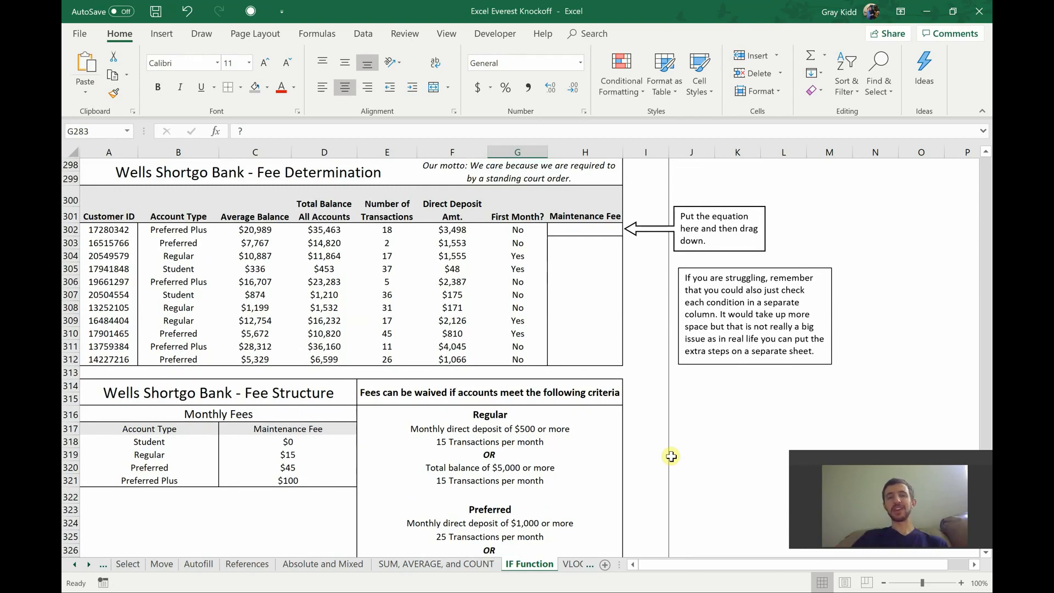
scroll(671, 456, up, 1)
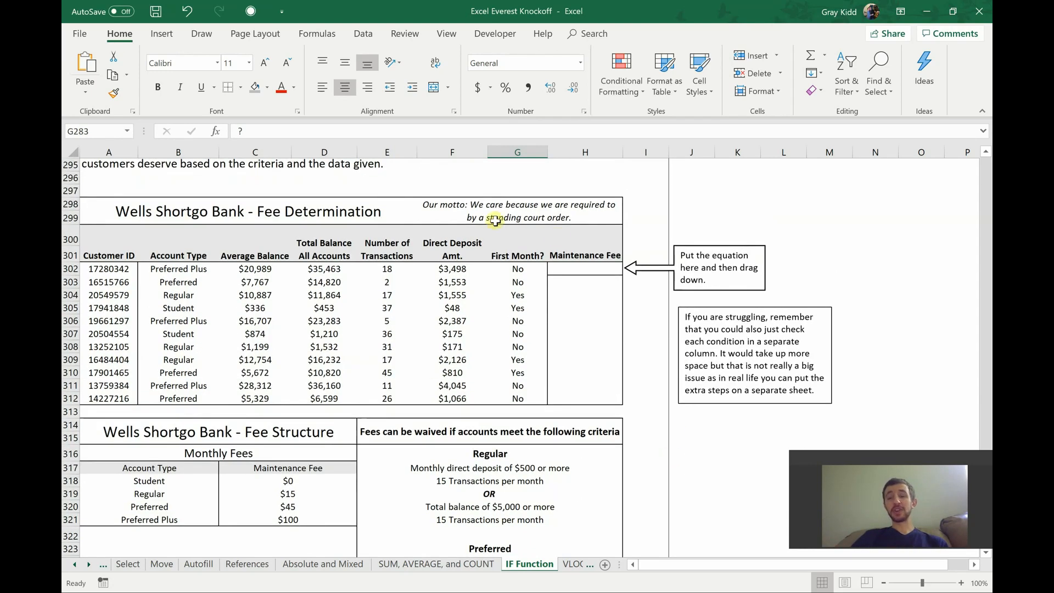